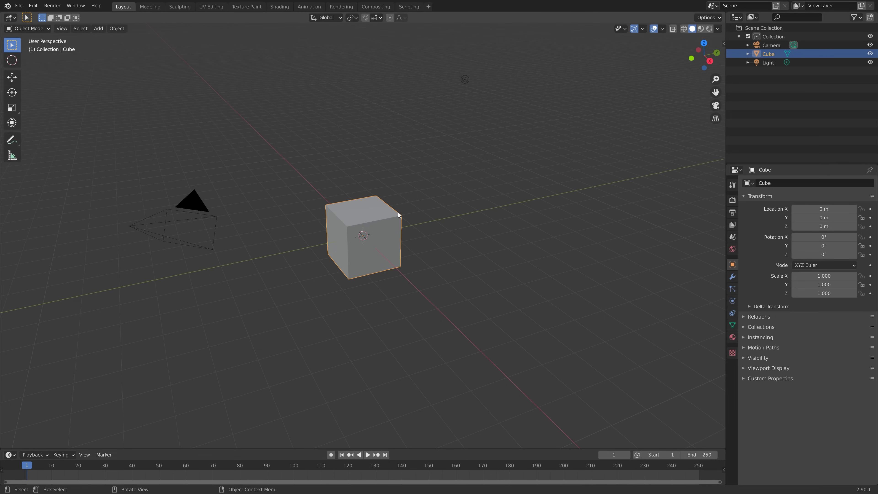
- Delete the default cube and add a UV sphere in its place
{"action": "key", "text": "x"}
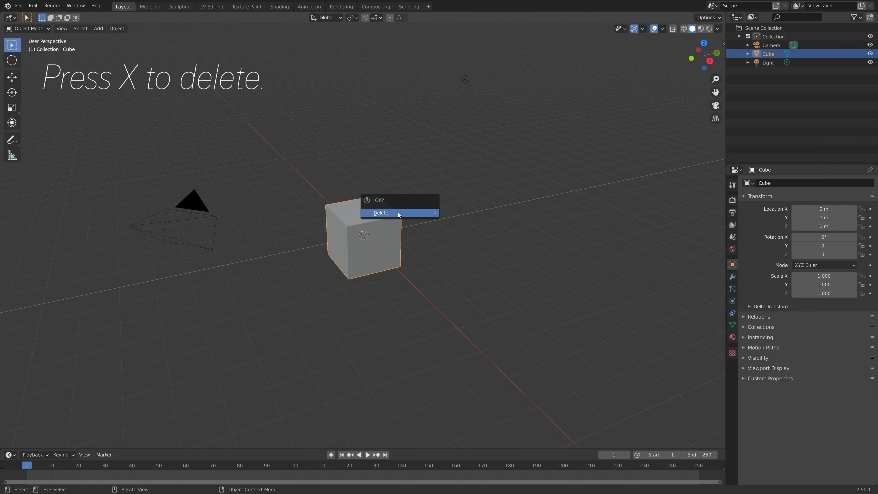
{"action": "left_click", "coordinate": [398, 212]}
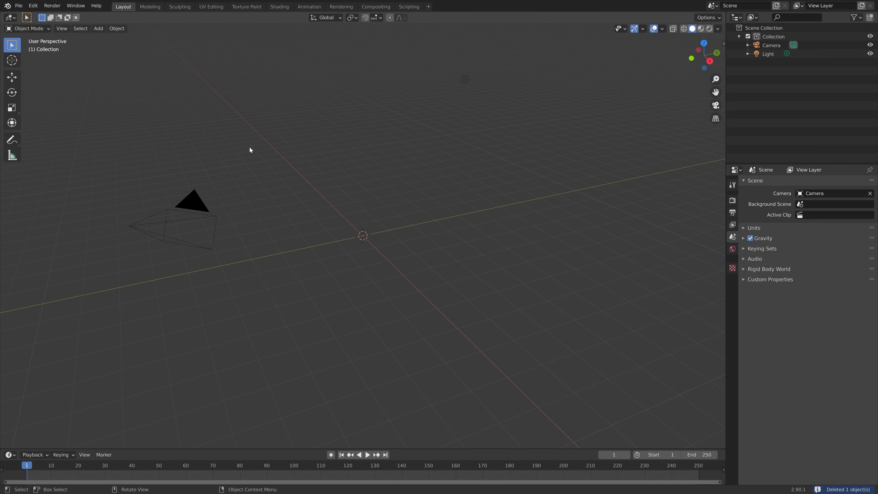
{"action": "left_click", "coordinate": [98, 28]}
{"action": "mouse_move", "coordinate": [139, 39]}
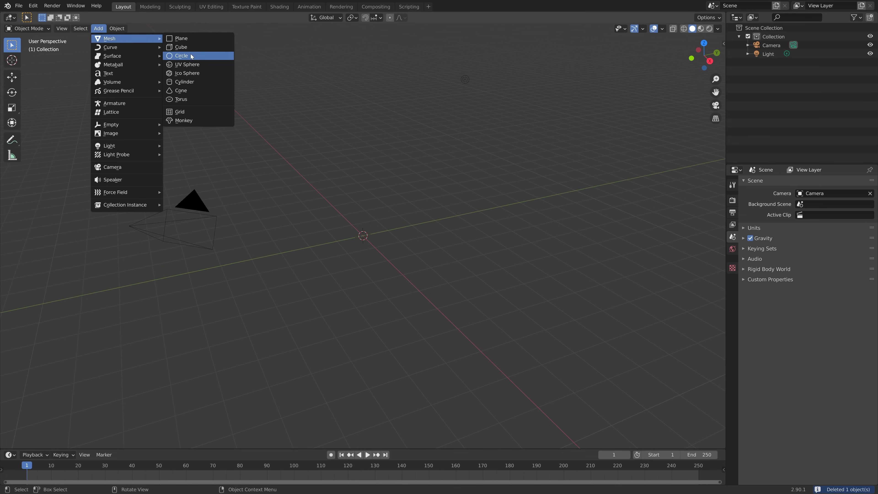
{"action": "left_click", "coordinate": [195, 65]}
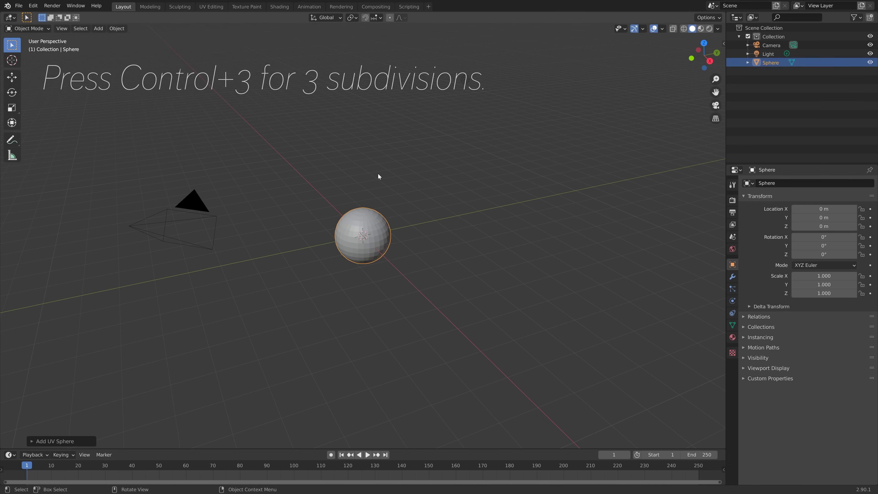
- Give the sphere 3 subdivision levels with Ctrl+3 and shade it smooth
{"action": "key", "text": "ctrl+3"}
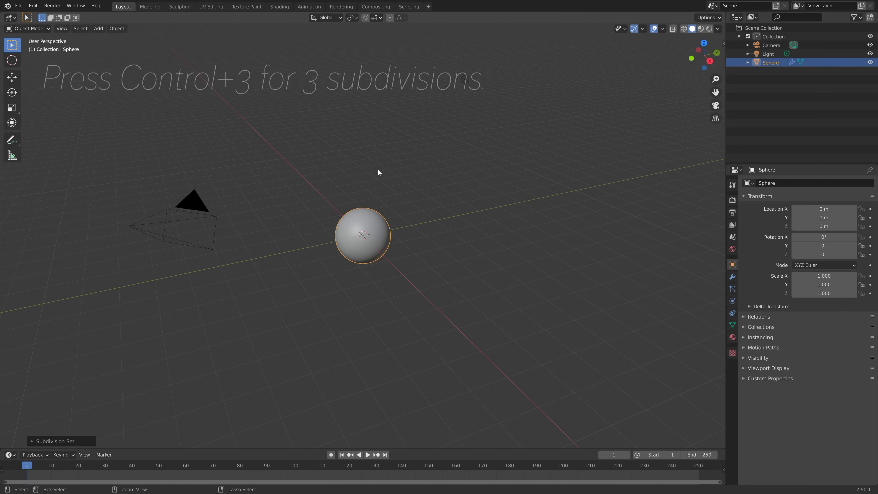
{"action": "left_click", "coordinate": [116, 28]}
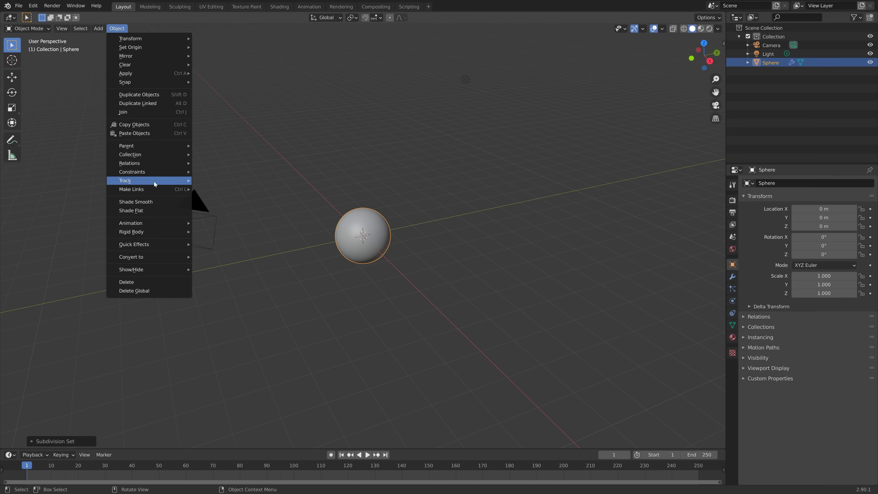
{"action": "left_click", "coordinate": [157, 202]}
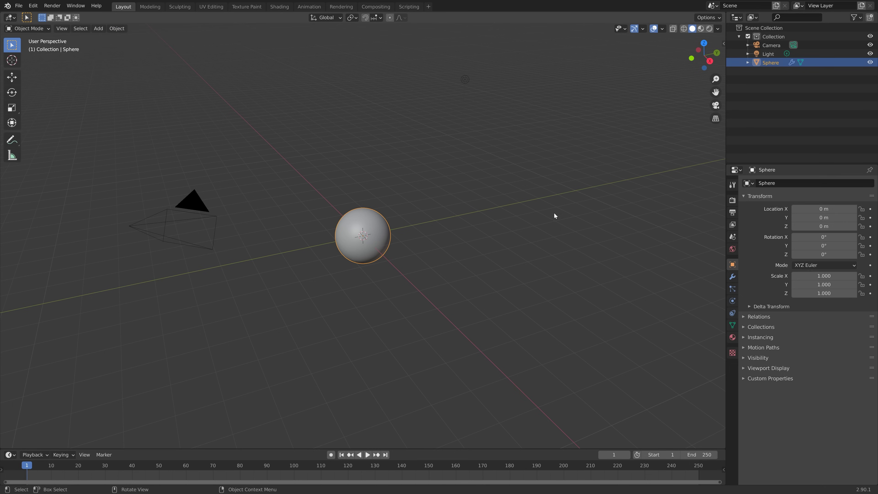
- Make the sphere a fluid Flow object of type Fire + Smoke with Inflow behavior
{"action": "left_click", "coordinate": [732, 301]}
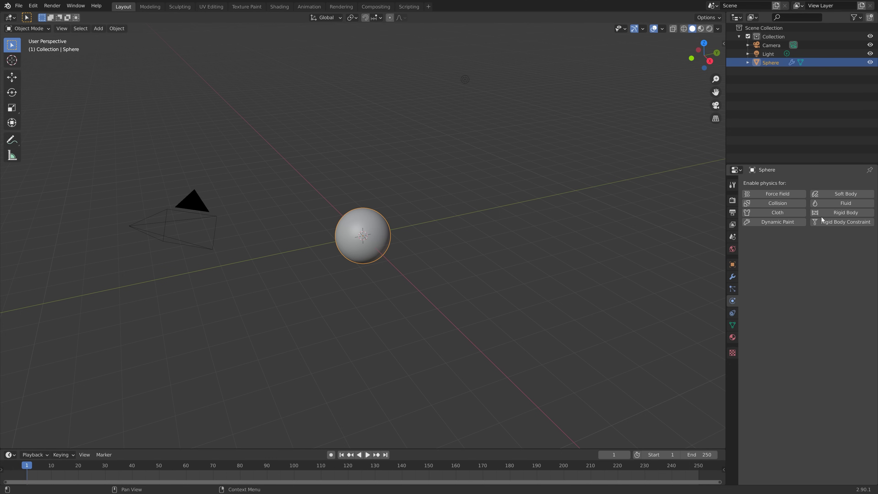
{"action": "left_click", "coordinate": [825, 204]}
{"action": "left_click", "coordinate": [812, 250]}
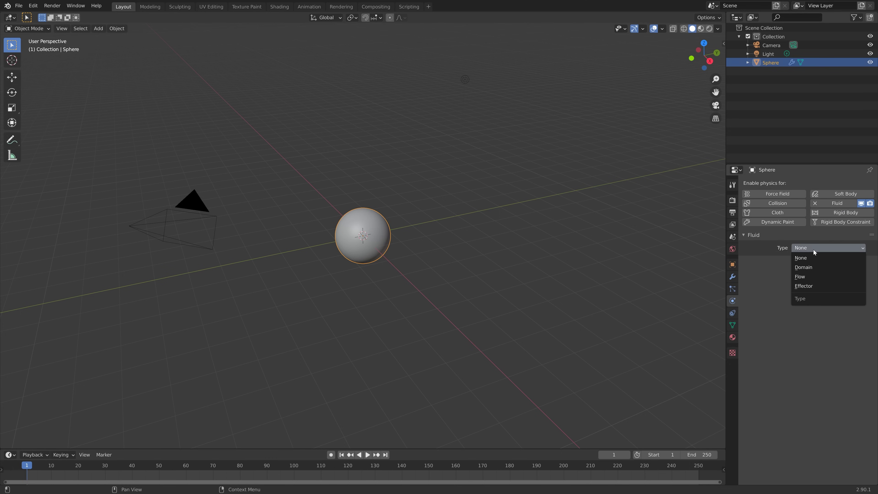
{"action": "left_click", "coordinate": [814, 277]}
{"action": "left_click", "coordinate": [815, 274]}
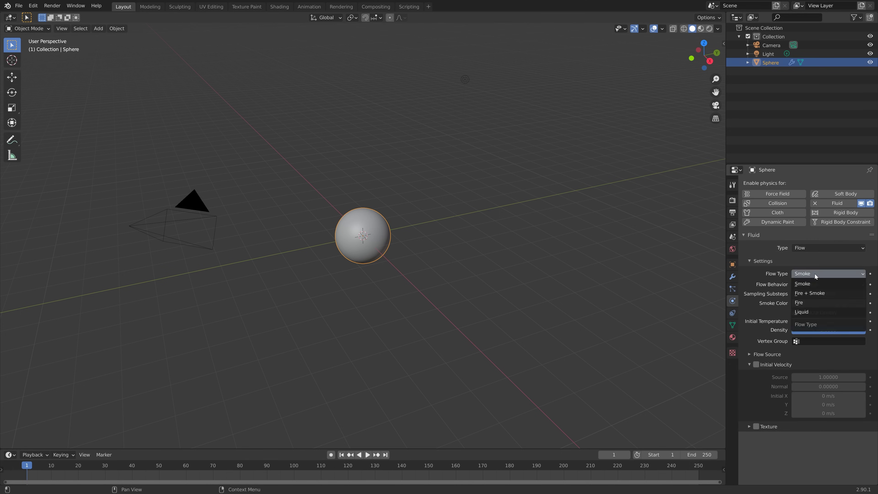
{"action": "left_click", "coordinate": [816, 293]}
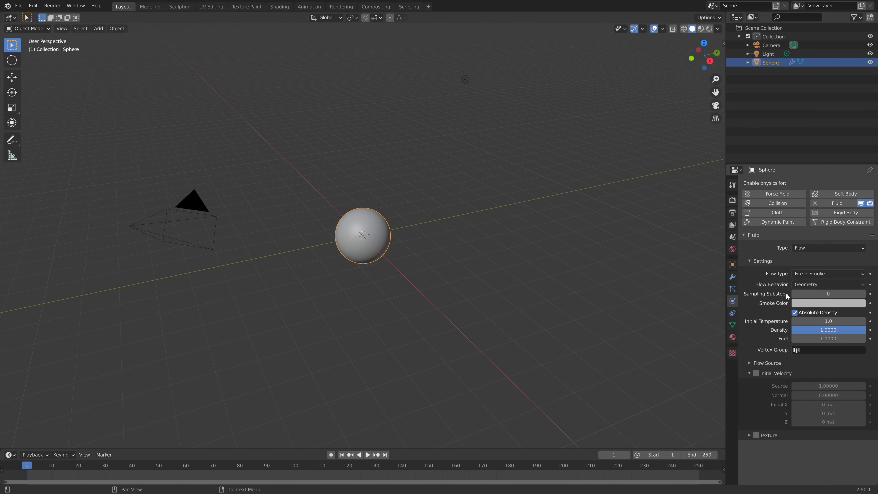
{"action": "left_click", "coordinate": [798, 287]}
{"action": "left_click", "coordinate": [801, 294]}
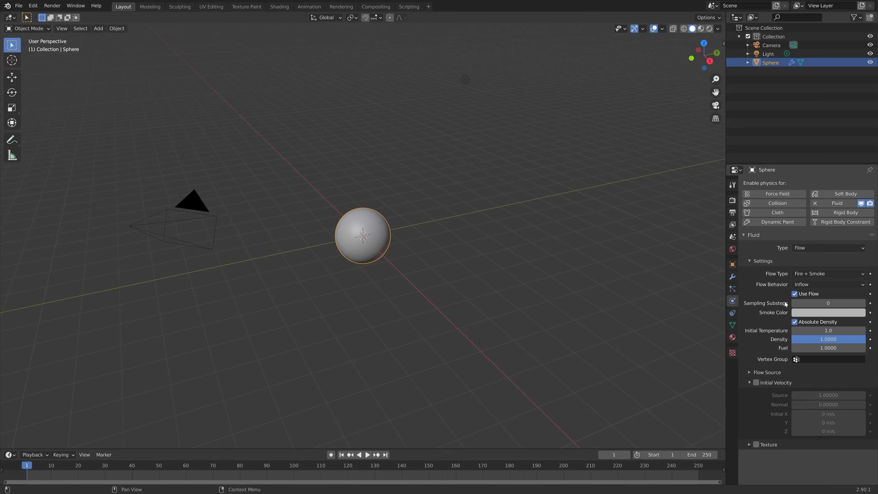
- Enable initial velocity with the Z value set to -200 m/s
{"action": "left_click", "coordinate": [755, 382]}
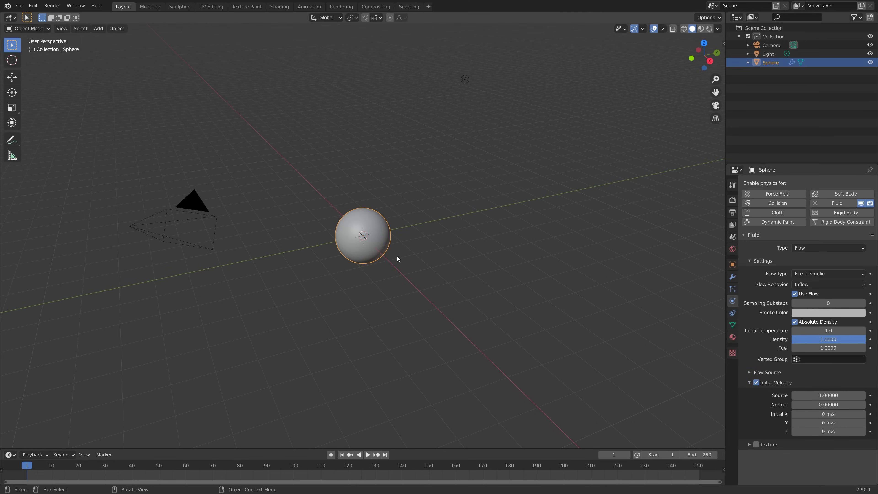
{"action": "left_click", "coordinate": [842, 431]}
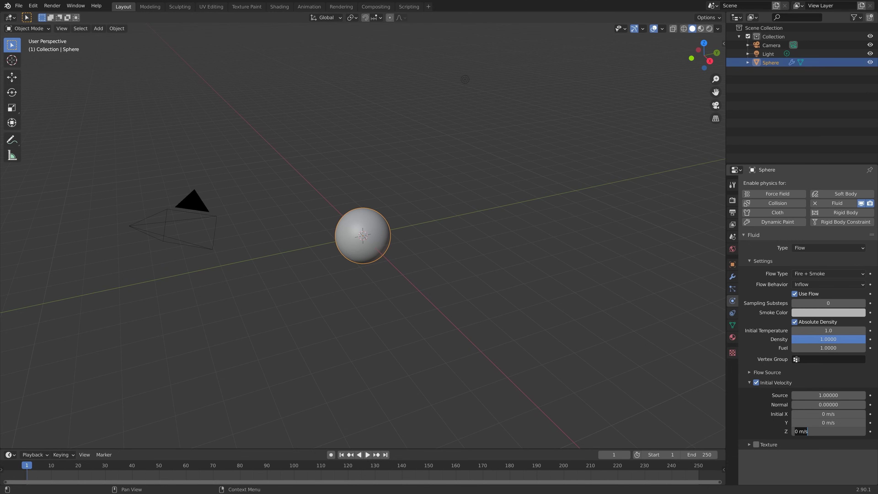
{"action": "type", "text": "-200"}
{"action": "key", "text": "Return"}
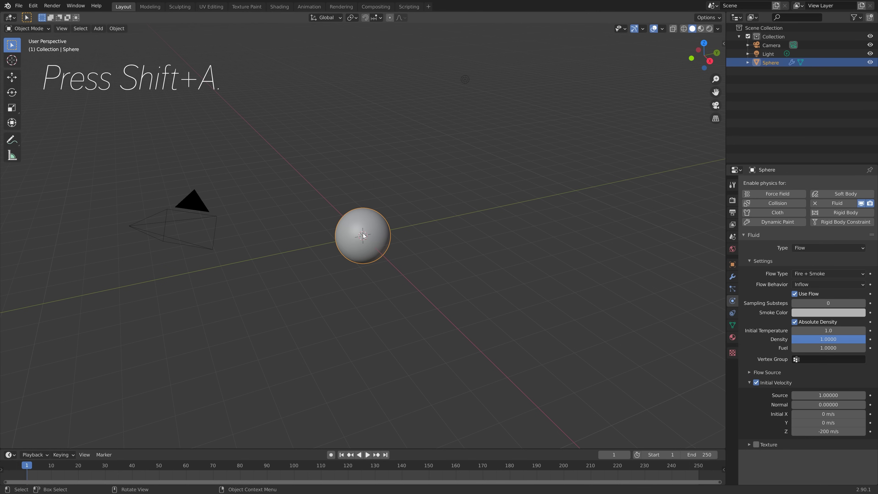
- Add a cube at the sphere, scale it up and switch to X-ray wireframe view
{"action": "key", "text": "shift+a"}
{"action": "mouse_move", "coordinate": [290, 36]}
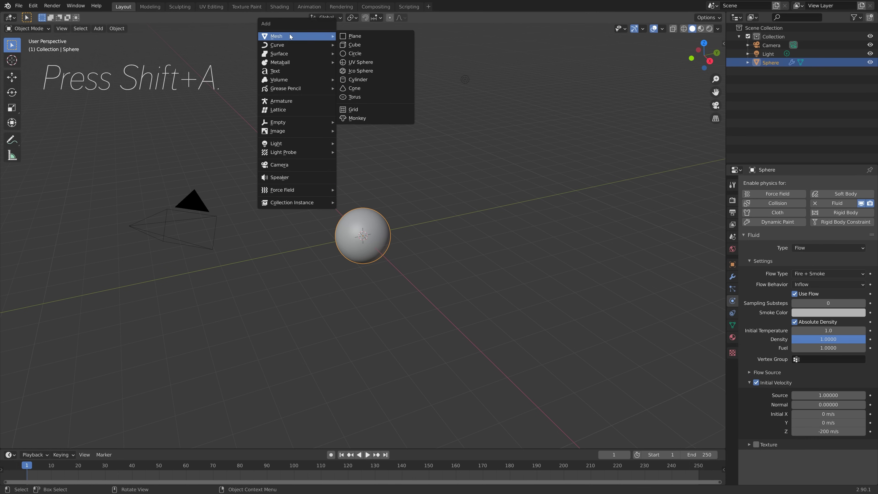
{"action": "left_click", "coordinate": [362, 44]}
{"action": "scroll", "coordinate": [449, 225], "scroll_direction": "down", "scroll_amount": 6}
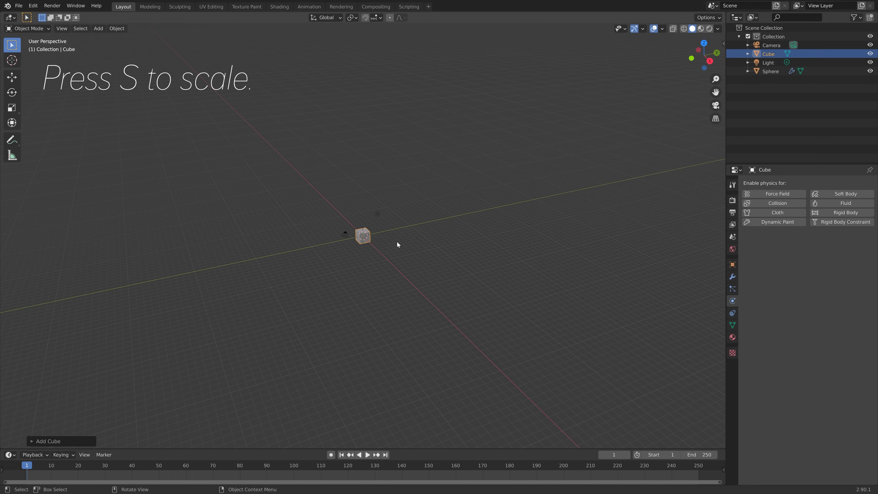
{"action": "key", "text": "s"}
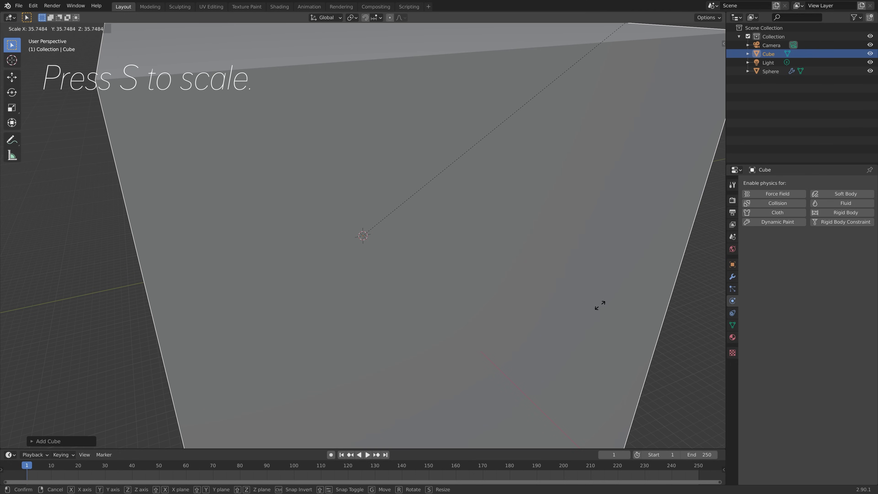
{"action": "left_click", "coordinate": [207, 387]}
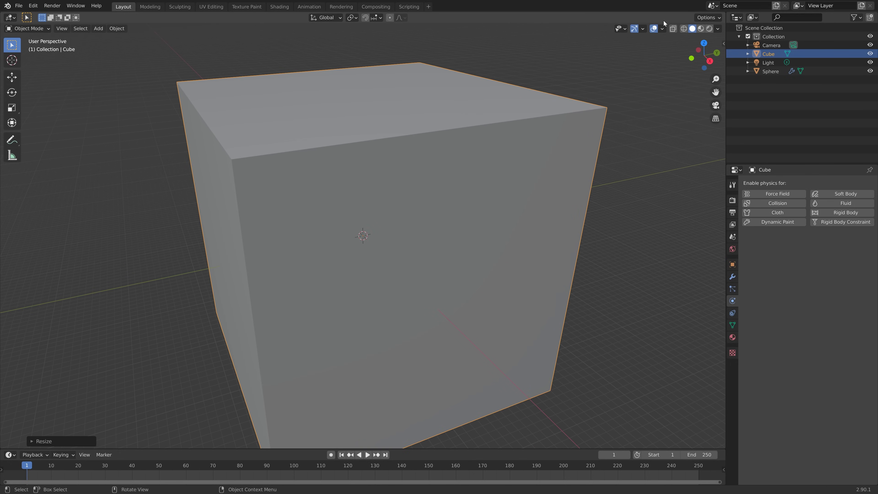
{"action": "left_click", "coordinate": [684, 29]}
{"action": "scroll", "coordinate": [462, 281], "scroll_direction": "down", "scroll_amount": 5}
{"action": "mouse_move", "coordinate": [462, 281]}
{"action": "middle_mouse_down"}
{"action": "mouse_move", "coordinate": [423, 265]}
{"action": "mouse_move", "coordinate": [432, 261]}
{"action": "middle_mouse_up"}
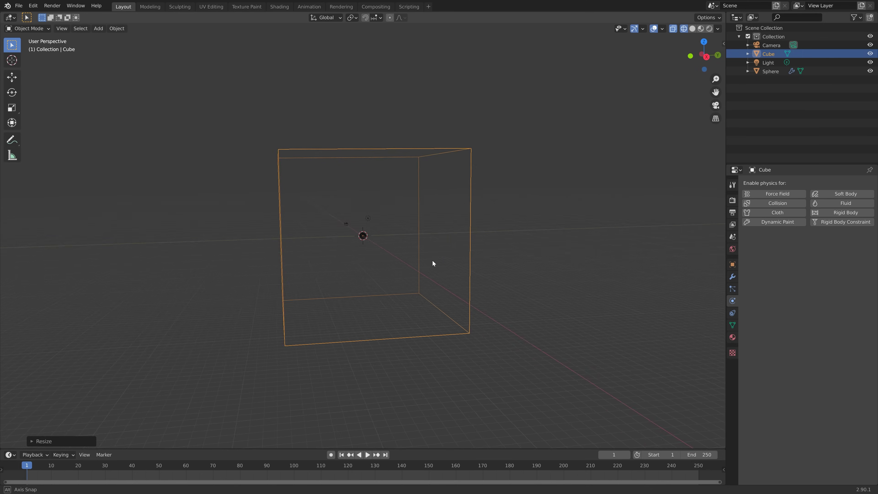
- Enlarge the cube further, stretch it tall along Z and move it down along Z
{"action": "key", "text": "s"}
{"action": "left_click", "coordinate": [505, 233]}
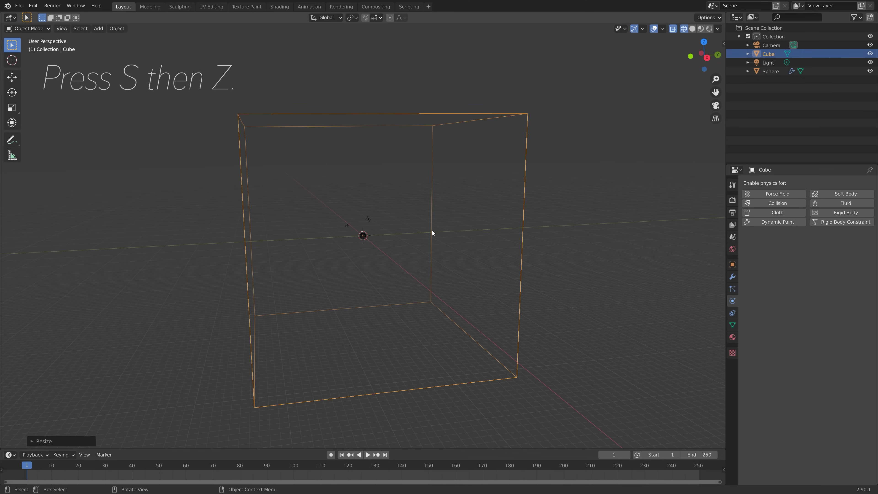
{"action": "key", "text": "s"}
{"action": "key", "text": "z"}
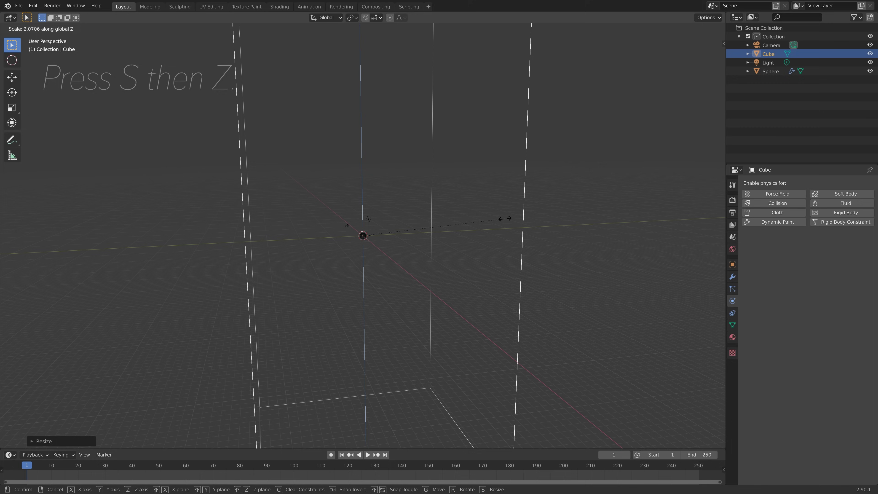
{"action": "left_click", "coordinate": [518, 213]}
{"action": "key", "text": "g"}
{"action": "key", "text": "z"}
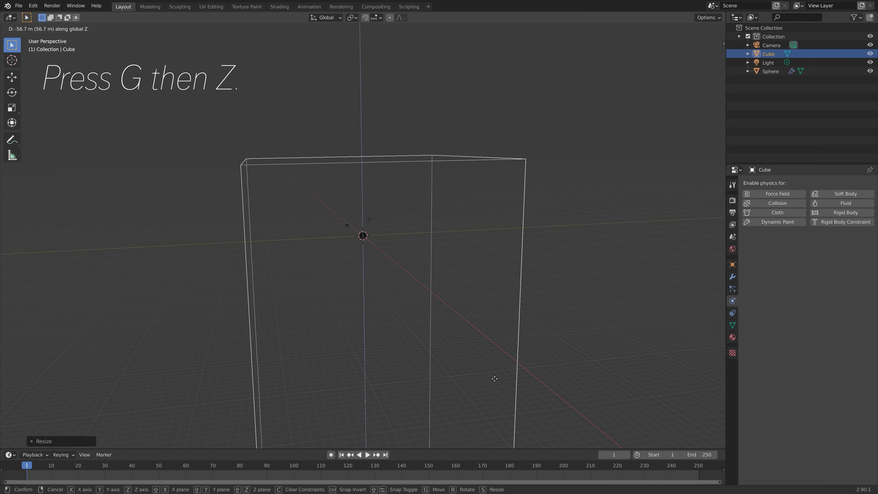
{"action": "left_click", "coordinate": [484, 363]}
{"action": "mouse_move", "coordinate": [484, 363]}
{"action": "middle_mouse_down"}
{"action": "mouse_move", "coordinate": [549, 378]}
{"action": "mouse_move", "coordinate": [559, 412]}
{"action": "mouse_move", "coordinate": [559, 378]}
{"action": "mouse_move", "coordinate": [537, 343]}
{"action": "mouse_move", "coordinate": [488, 356]}
{"action": "middle_mouse_up"}
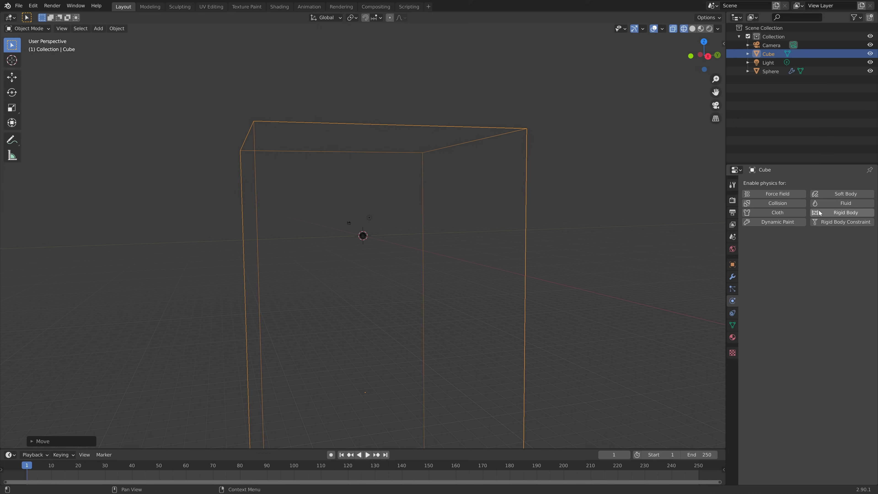
- Add fluid physics to the cube and make it the Domain
{"action": "left_click", "coordinate": [828, 204]}
{"action": "left_click", "coordinate": [820, 247]}
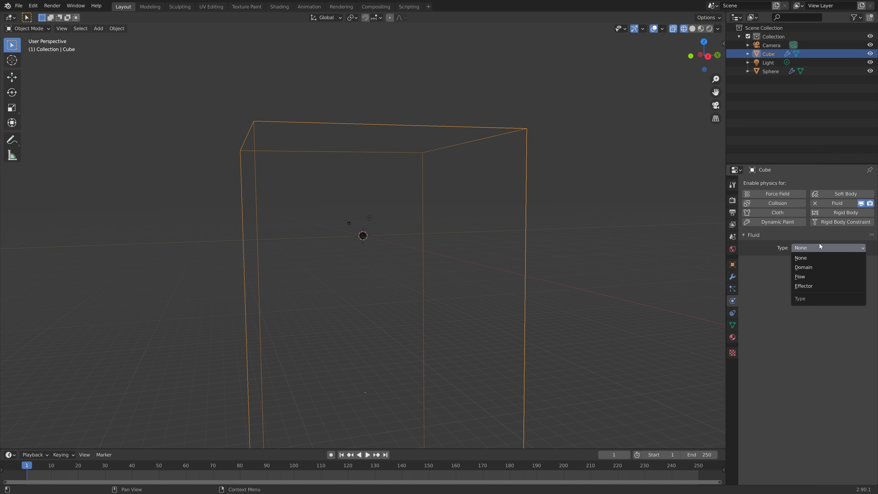
{"action": "left_click", "coordinate": [815, 268]}
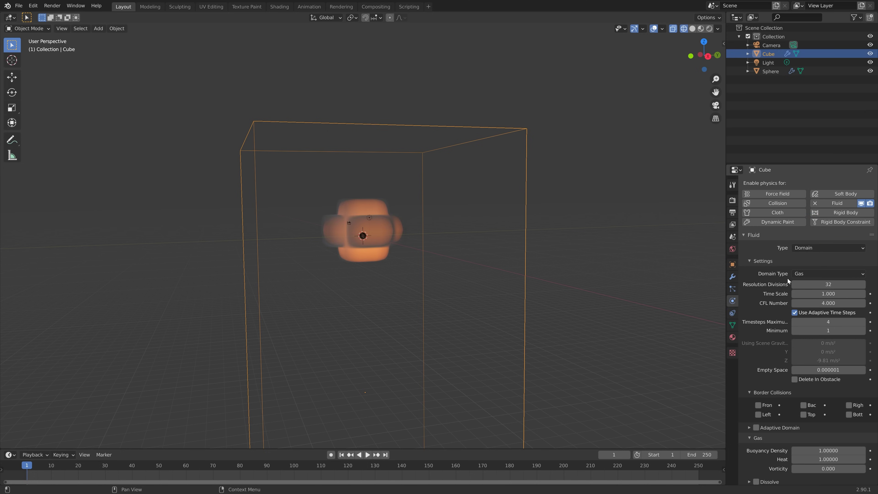
- Set the domain's Resolution Divisions to 100 and turn on Adaptive Domain
{"action": "left_click", "coordinate": [792, 283]}
{"action": "type", "text": "100"}
{"action": "key", "text": "Return"}
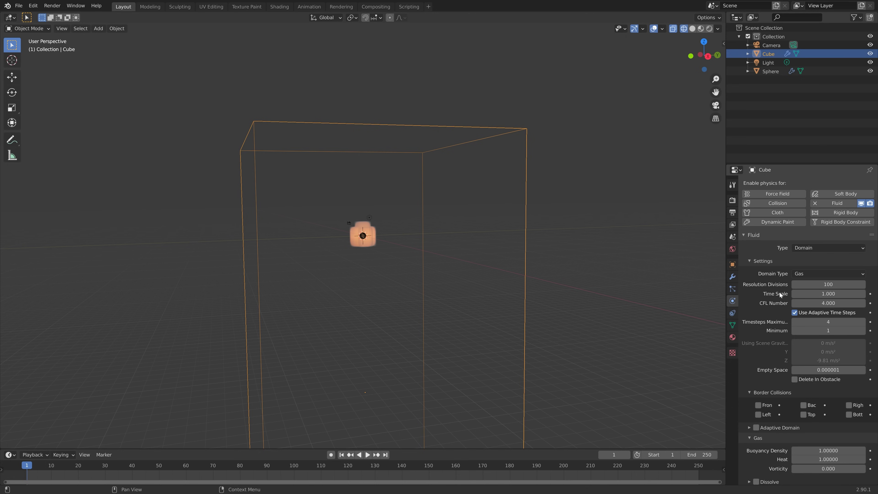
{"action": "scroll", "coordinate": [779, 293], "scroll_direction": "down", "scroll_amount": 8}
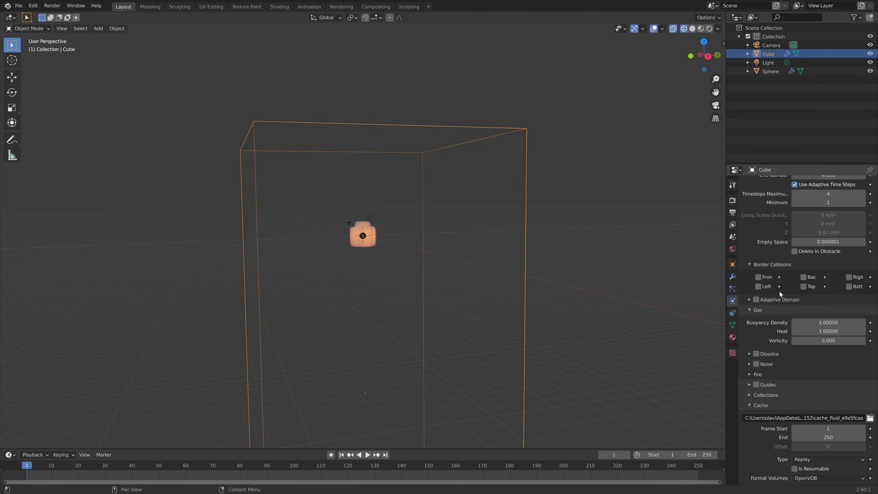
{"action": "left_click", "coordinate": [756, 299]}
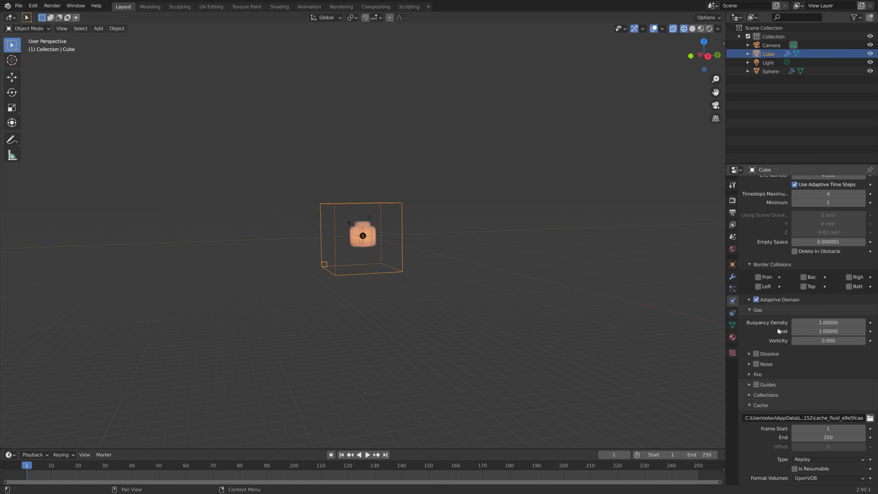
- Turn on noise and set the fire's flame colour to orange
{"action": "scroll", "coordinate": [778, 329], "scroll_direction": "down", "scroll_amount": 2}
{"action": "left_click", "coordinate": [756, 332]}
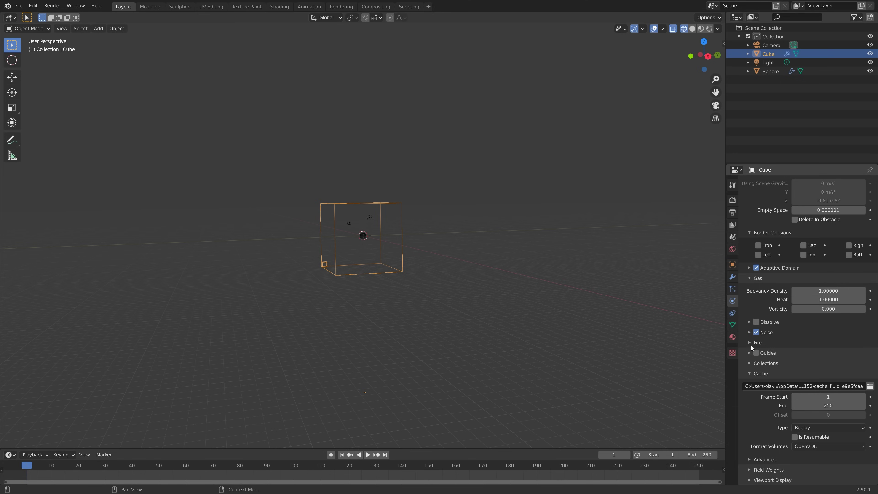
{"action": "left_click", "coordinate": [751, 343]}
{"action": "left_click", "coordinate": [827, 400]}
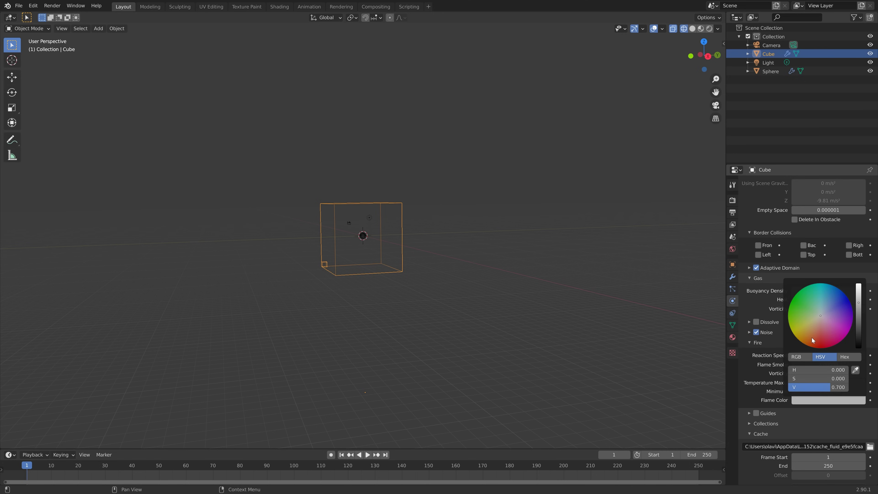
{"action": "left_click_drag", "start_coordinate": [809, 337], "coordinate": [809, 345]}
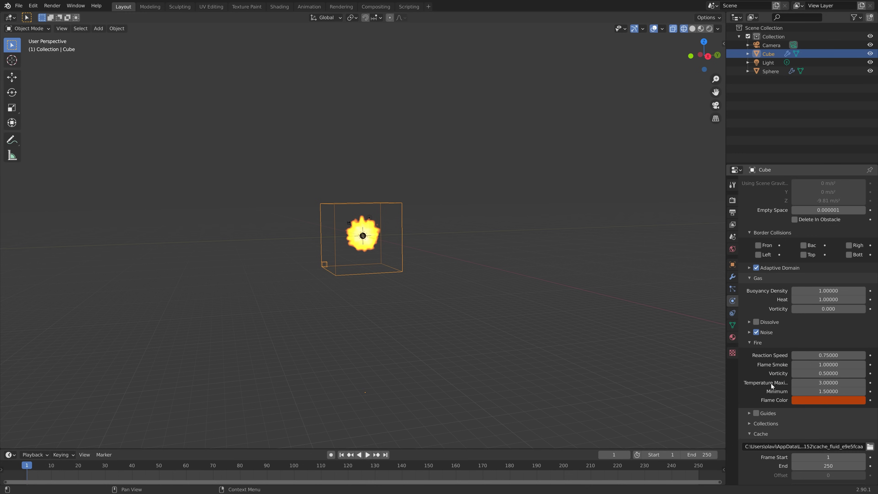
- Set the domain's cache type to All
{"action": "scroll", "coordinate": [770, 383], "scroll_direction": "down", "scroll_amount": 4}
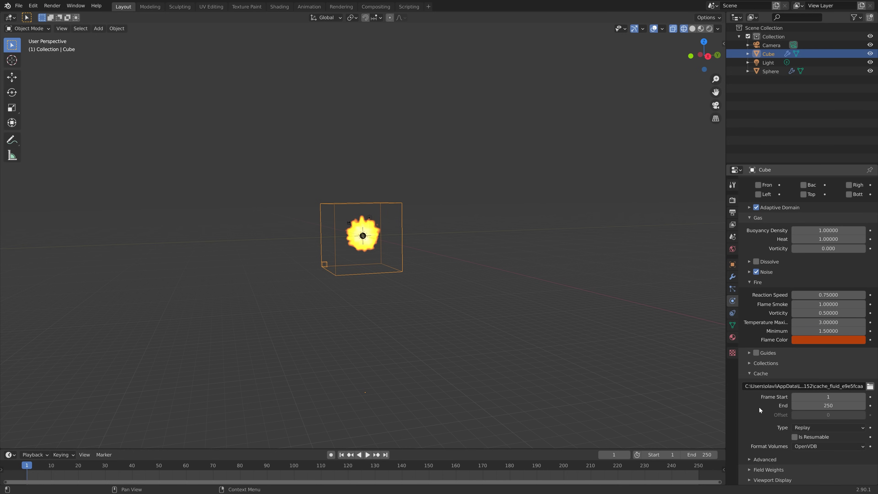
{"action": "left_click", "coordinate": [815, 428]}
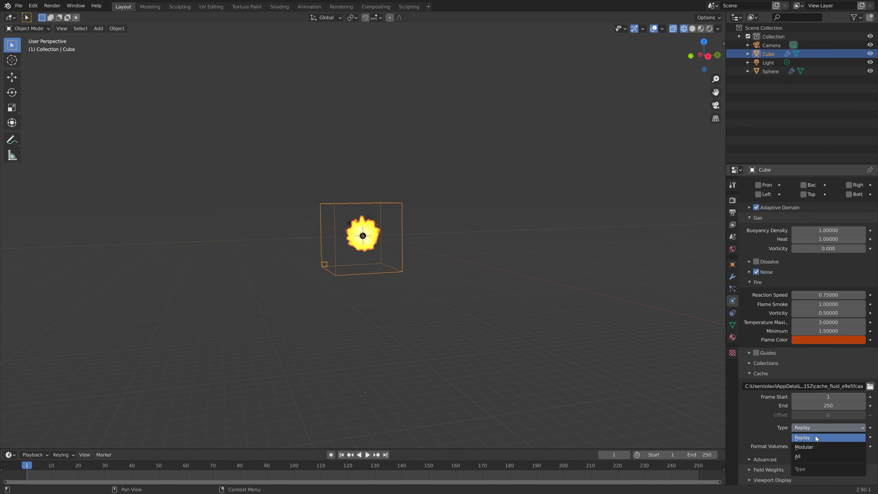
{"action": "left_click", "coordinate": [812, 453]}
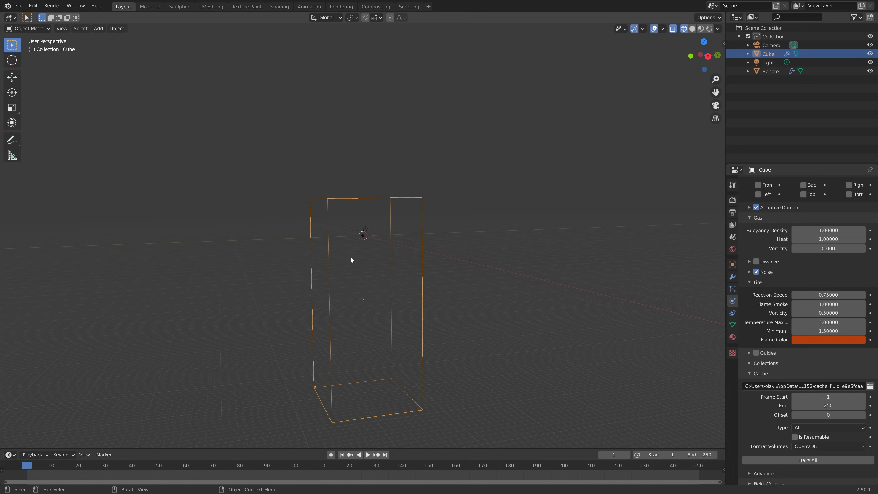
- Add a Wind force field, scale it up and rotate it 180° on X
{"action": "middle_click_drag", "start_coordinate": [351, 257], "coordinate": [372, 274]}
{"action": "scroll", "coordinate": [371, 274], "scroll_direction": "up", "scroll_amount": 6}
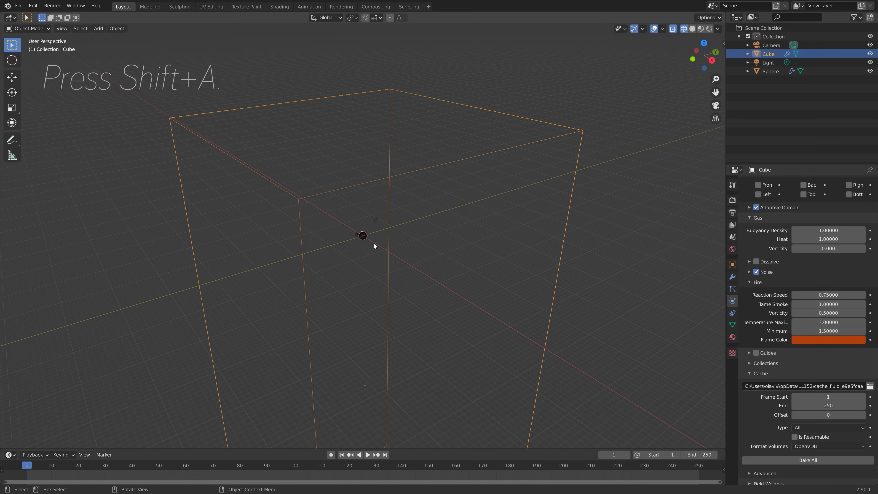
{"action": "key", "text": "shift+a"}
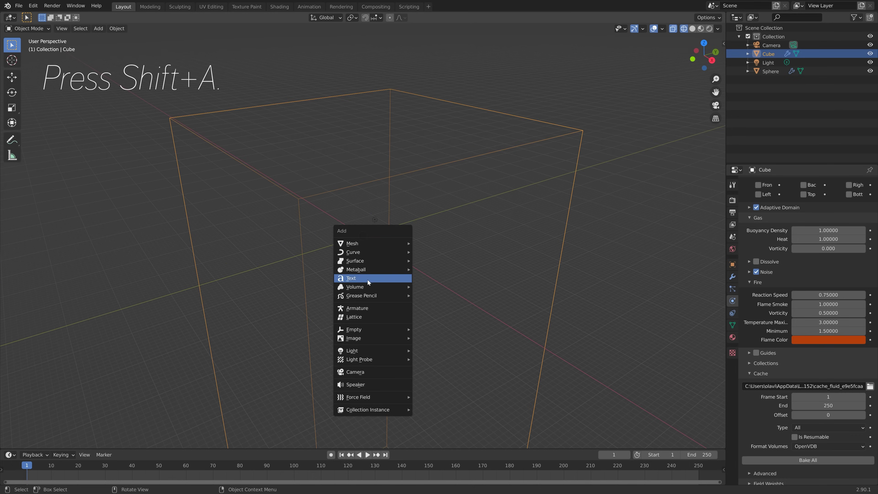
{"action": "mouse_move", "coordinate": [376, 397]}
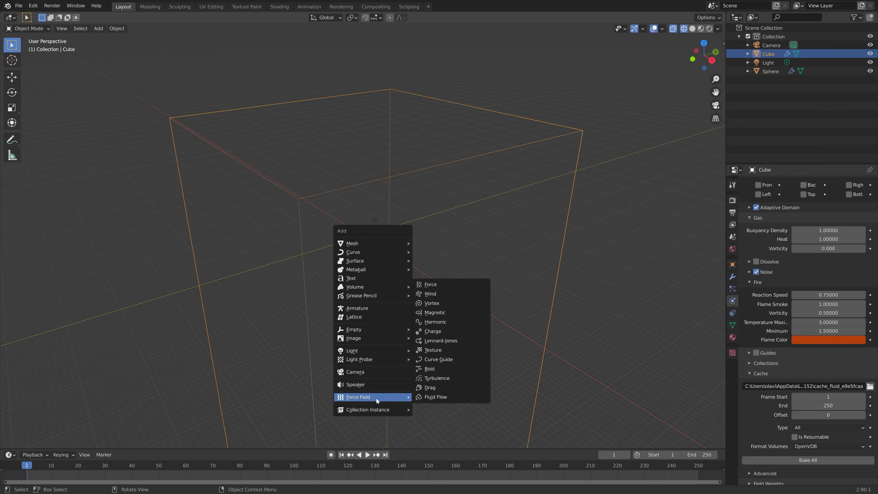
{"action": "left_click", "coordinate": [435, 294]}
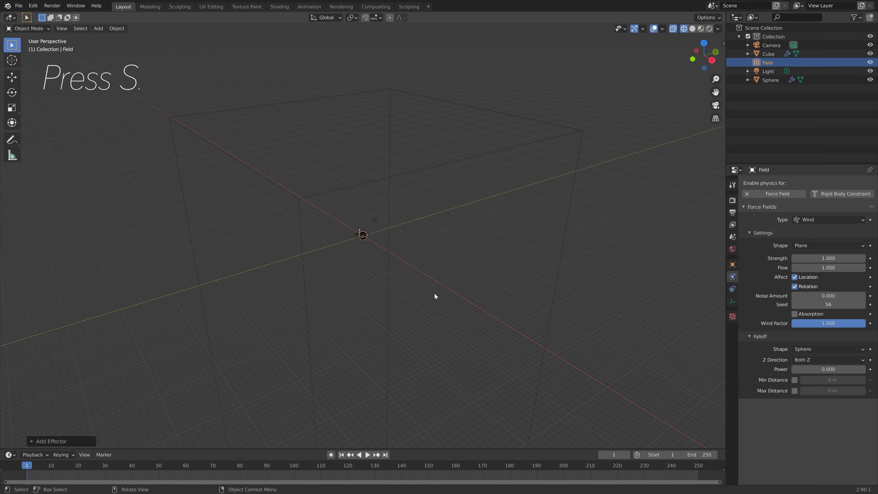
{"action": "key", "text": "s"}
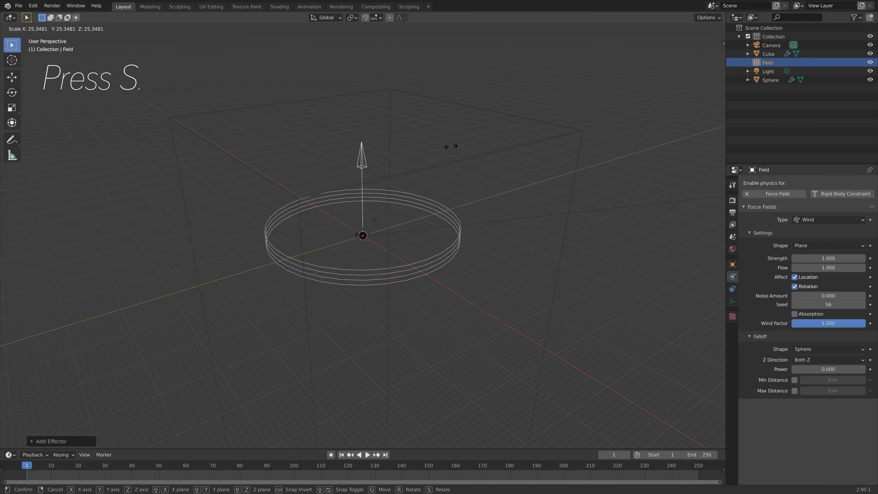
{"action": "left_click", "coordinate": [440, 154]}
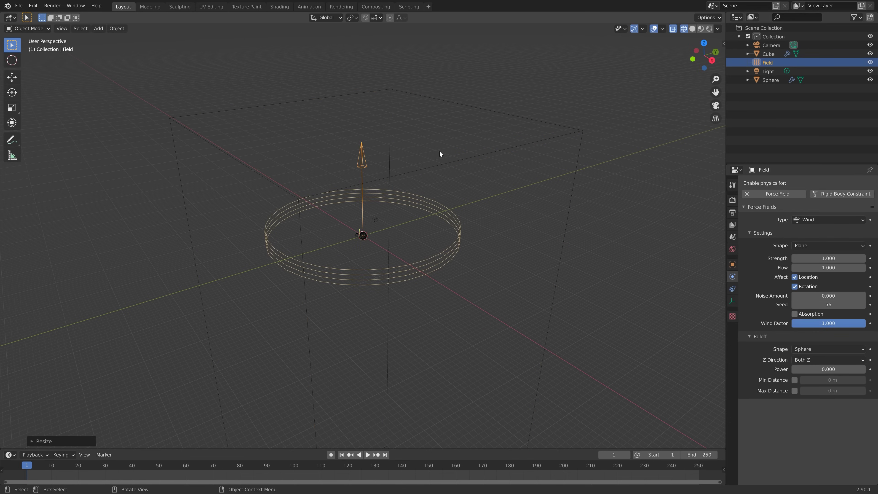
{"action": "type", "text": "rx"}
{"action": "type", "text": "180"}
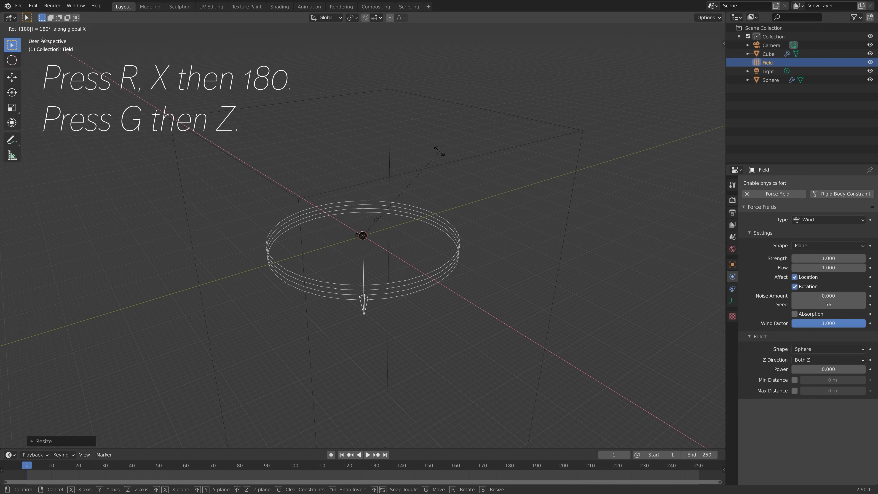
{"action": "key", "text": "Return"}
- Raise the wind field along Z and set its strength to 50
{"action": "key", "text": "g"}
{"action": "key", "text": "z"}
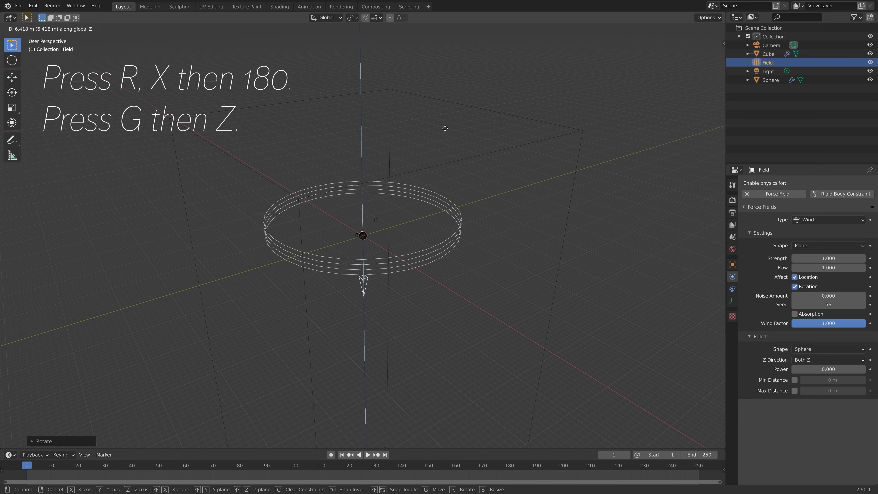
{"action": "left_click", "coordinate": [446, 118]}
{"action": "middle_click_drag", "start_coordinate": [482, 206], "coordinate": [478, 217]}
{"action": "left_click", "coordinate": [828, 258]}
{"action": "type", "text": "1.0"}
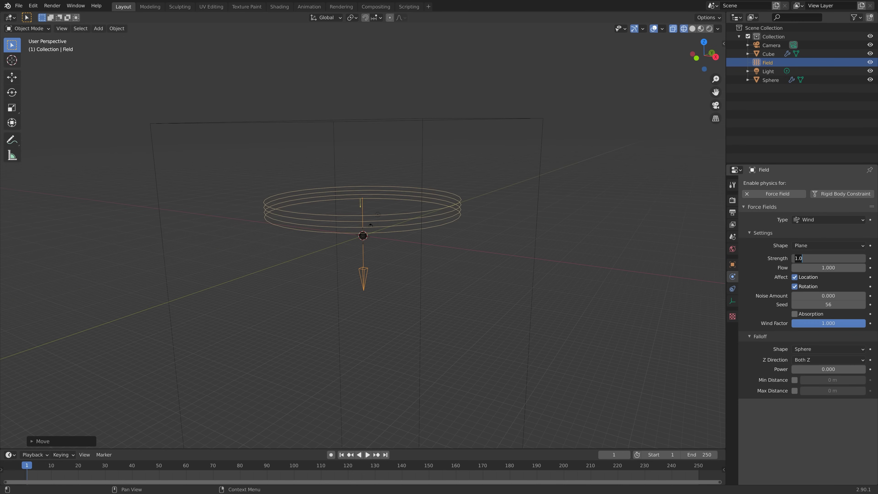
{"action": "type", "text": "50"}
{"action": "key", "text": "Return"}
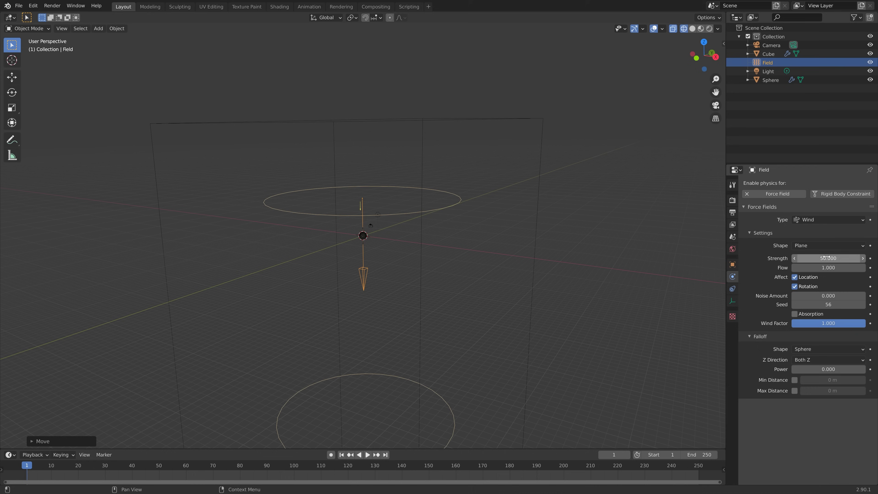
- Select the Cube domain and Save As the project under the name 'tut'
{"action": "left_click", "coordinate": [414, 175]}
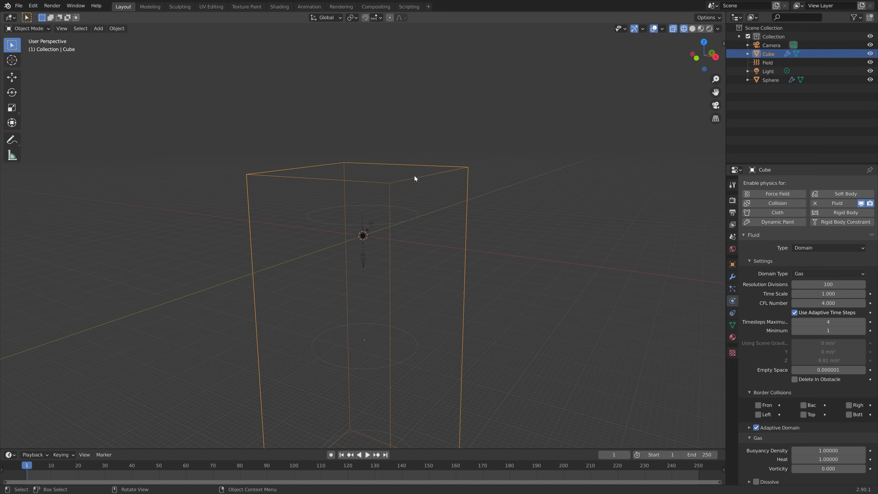
{"action": "scroll", "coordinate": [790, 383], "scroll_direction": "down", "scroll_amount": 15}
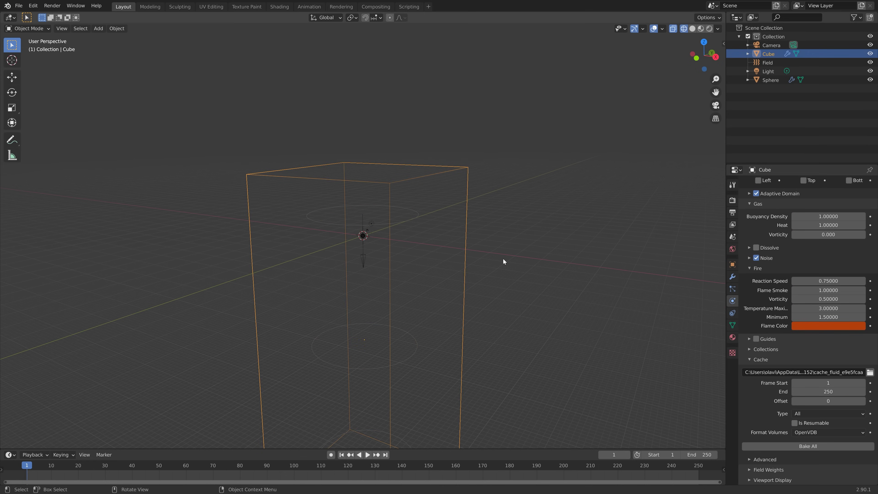
{"action": "left_click", "coordinate": [19, 5]}
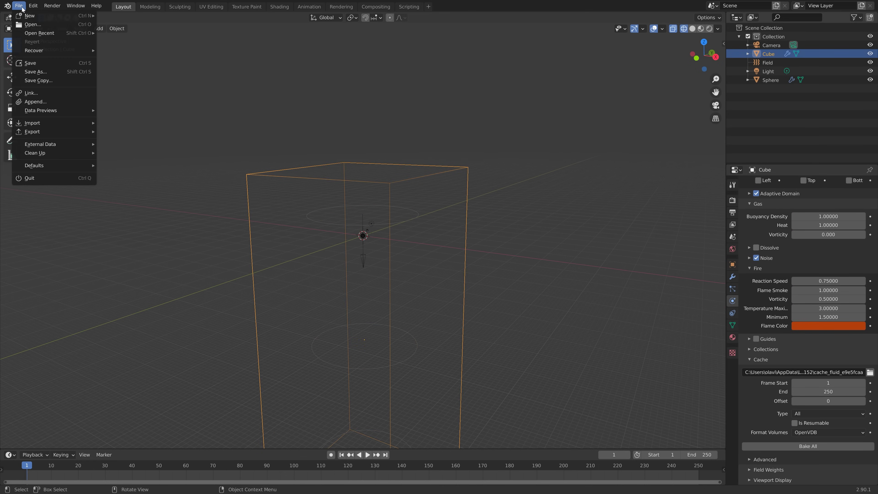
{"action": "left_click", "coordinate": [39, 71]}
{"action": "left_click", "coordinate": [182, 468]}
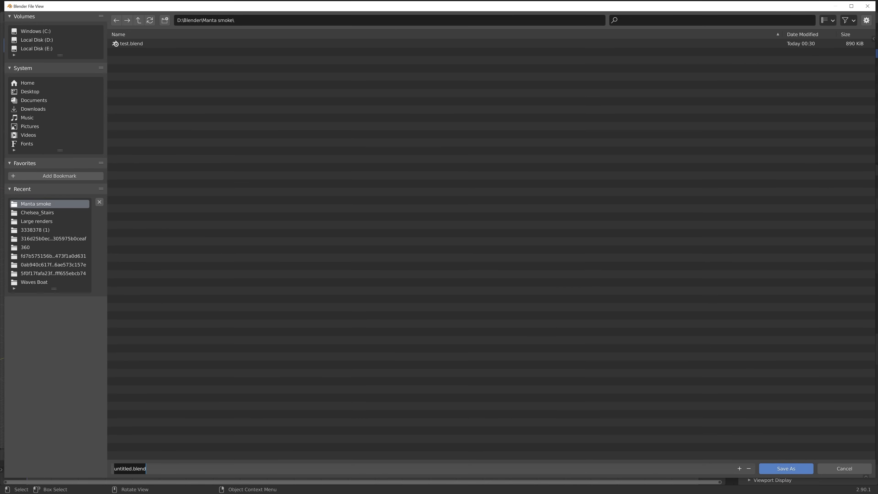
{"action": "type", "text": "tut"}
{"action": "key", "text": "Return"}
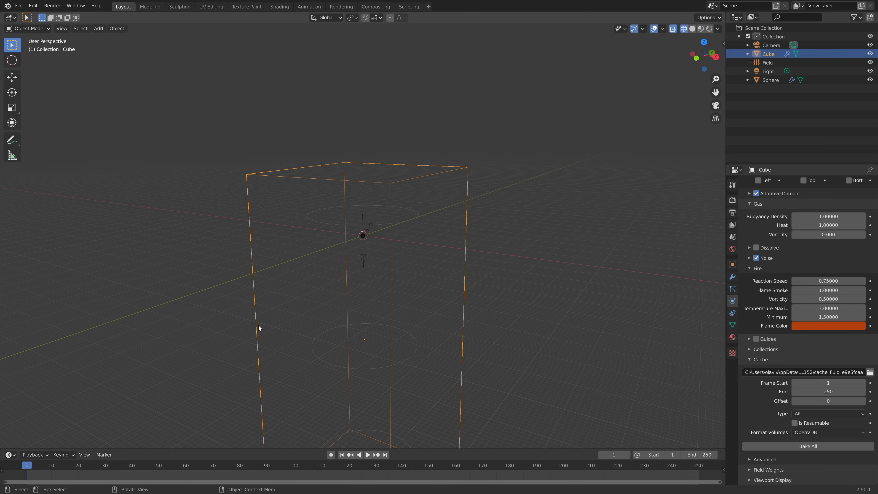
- Set both the animation end frame and the cache end frame to 400
{"action": "left_click", "coordinate": [700, 455]}
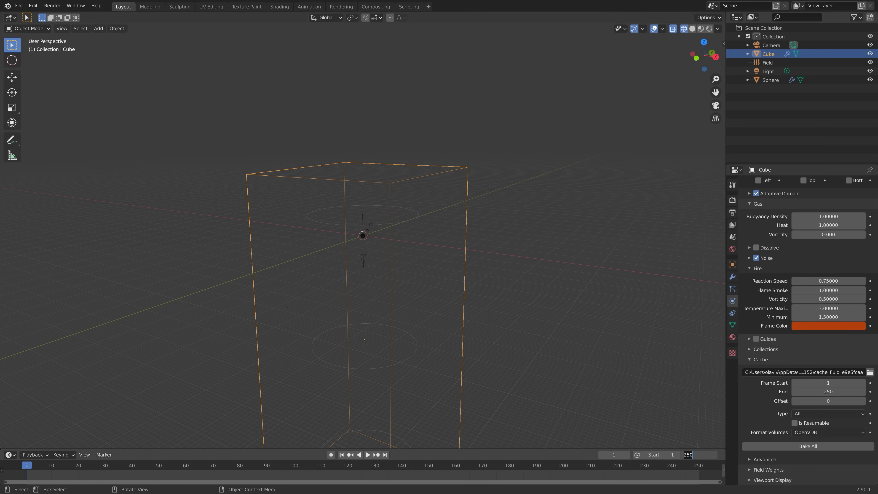
{"action": "type", "text": "400"}
{"action": "key", "text": "Return"}
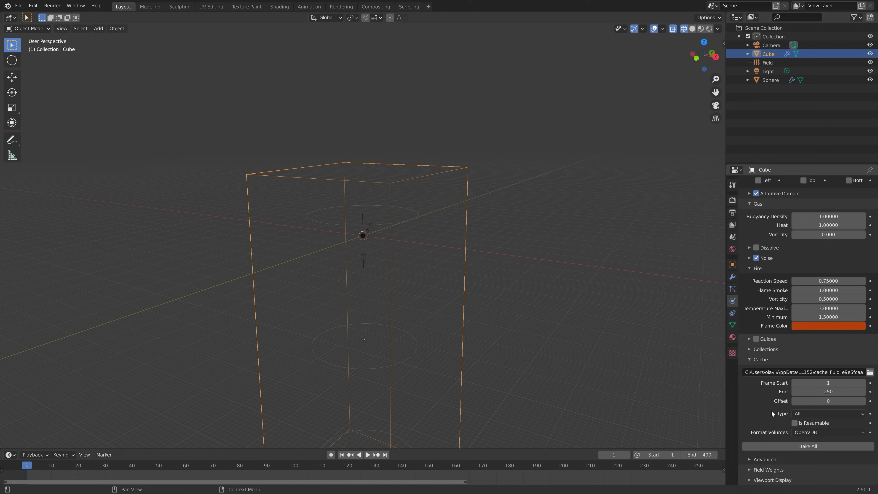
{"action": "left_click", "coordinate": [828, 391]}
{"action": "type", "text": "400"}
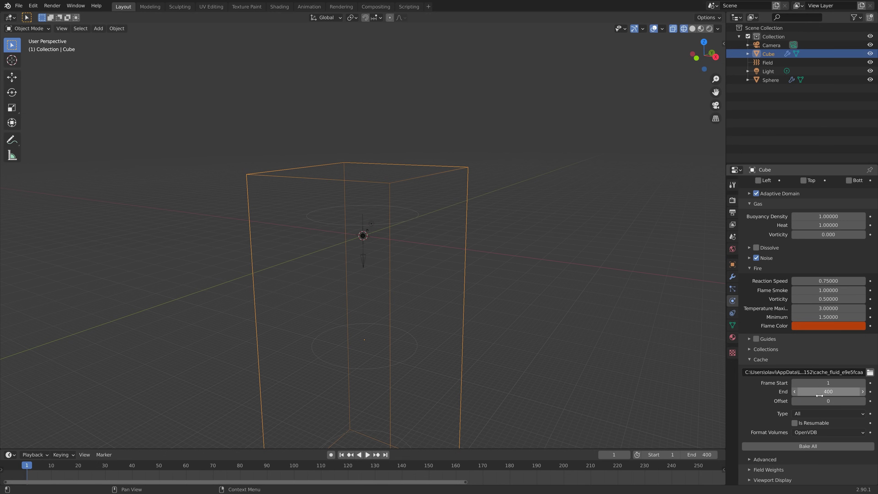
{"action": "key", "text": "Return"}
- Bake all of the fire-and-smoke simulation and check the result at frame 60
{"action": "left_click", "coordinate": [799, 446]}
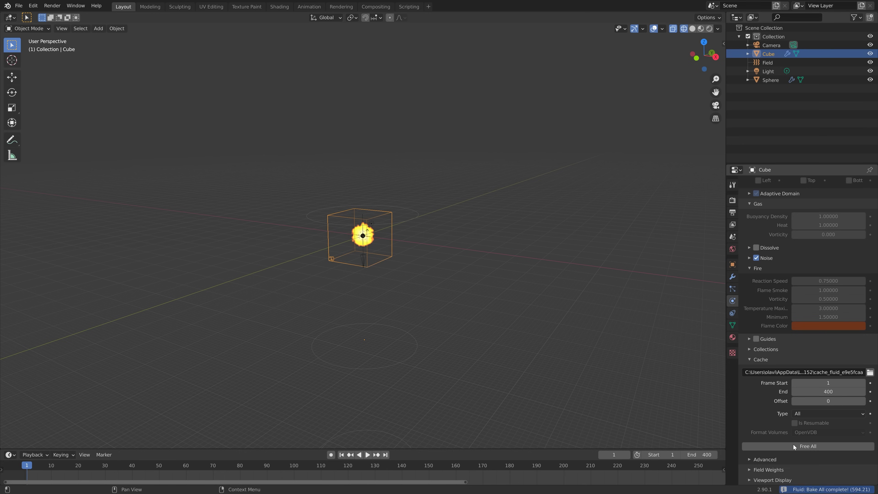
{"action": "left_click", "coordinate": [186, 463]}
- Switch the render engine to Cycles using GPU Compute
{"action": "middle_click_drag", "start_coordinate": [371, 414], "coordinate": [434, 365]}
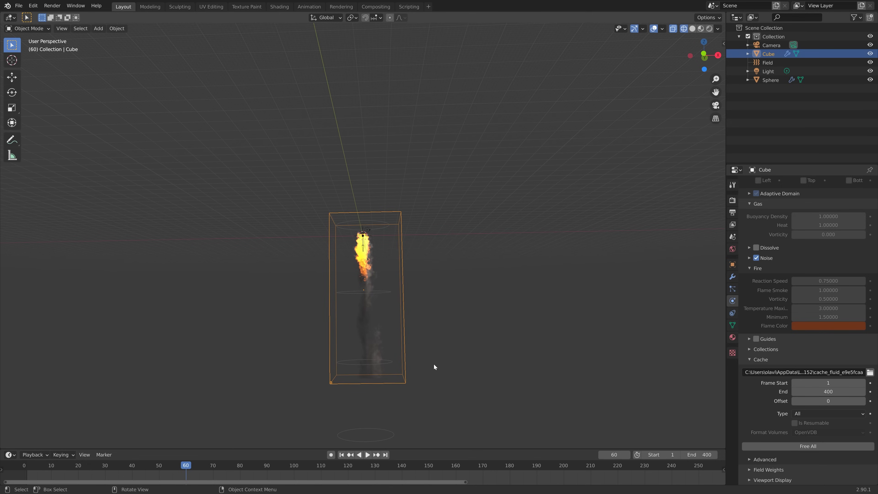
{"action": "left_click", "coordinate": [732, 200]}
{"action": "left_click", "coordinate": [805, 183]}
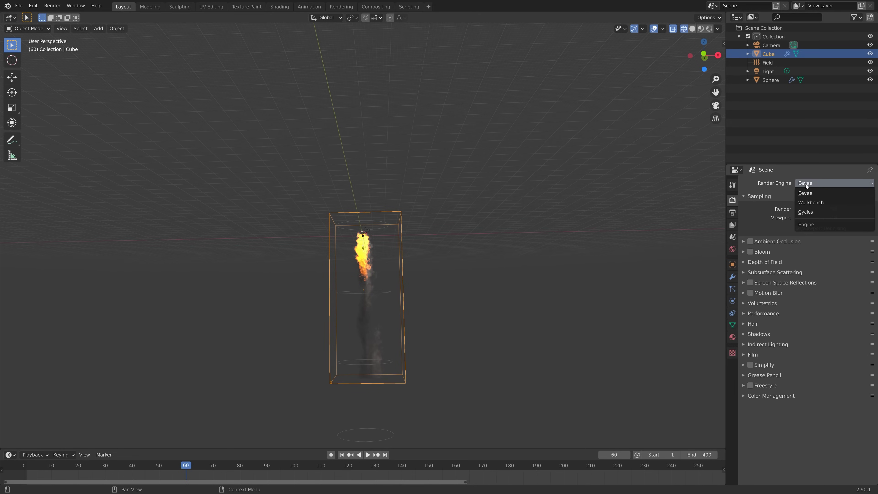
{"action": "left_click", "coordinate": [809, 212]}
{"action": "left_click", "coordinate": [810, 203]}
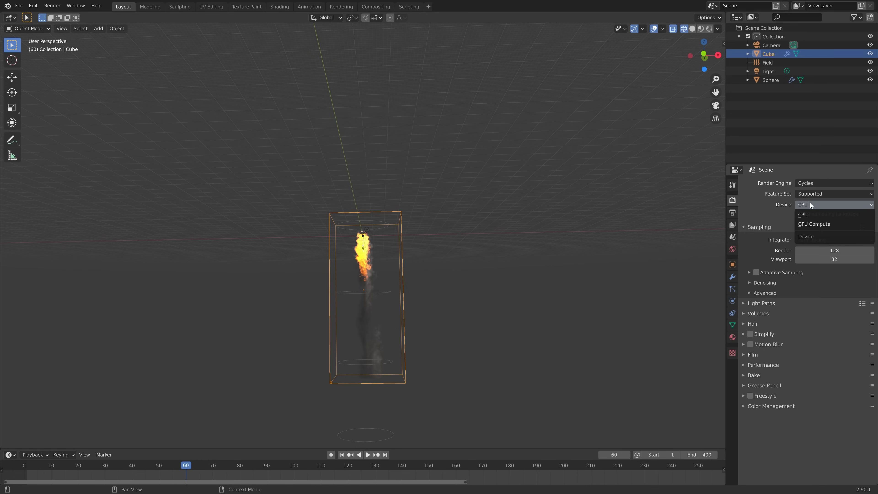
{"action": "left_click", "coordinate": [811, 221]}
- Set render and viewport samples to 50 and the tile size to 512 px
{"action": "left_click_drag", "start_coordinate": [818, 241], "coordinate": [818, 250]}
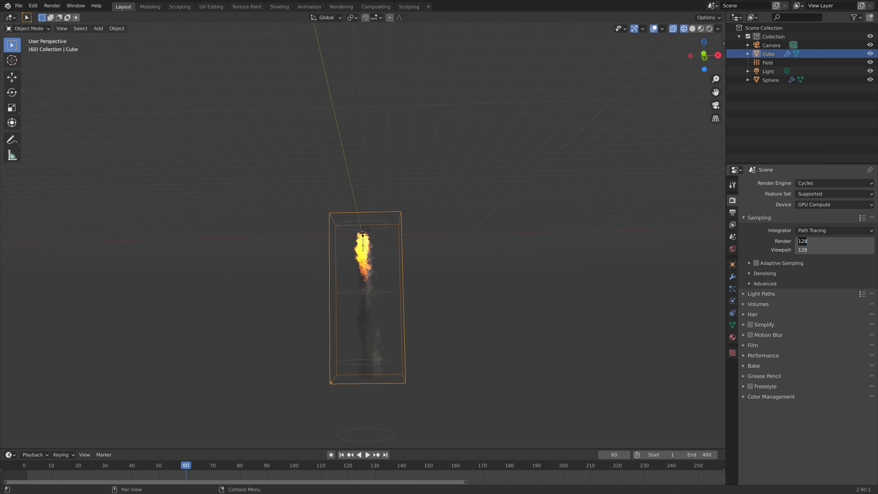
{"action": "type", "text": "50"}
{"action": "key", "text": "Return"}
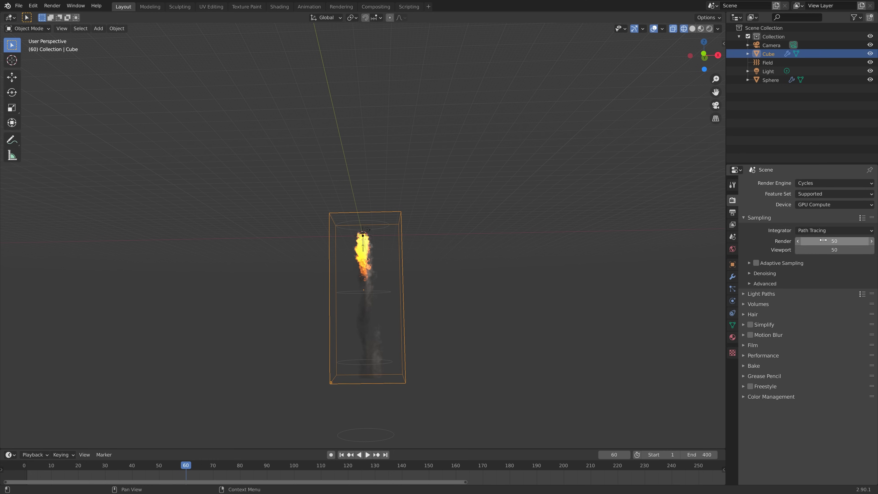
{"action": "left_click", "coordinate": [759, 357]}
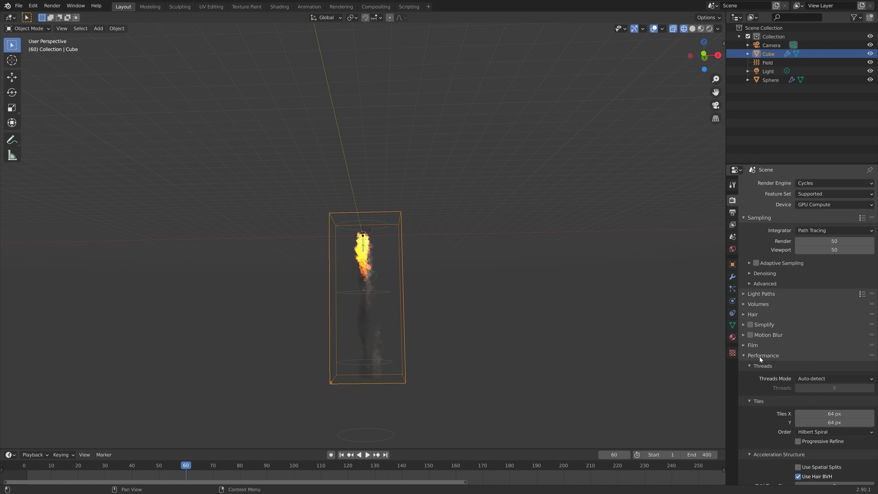
{"action": "left_click", "coordinate": [834, 414]}
{"action": "type", "text": "512"}
{"action": "key", "text": "Return"}
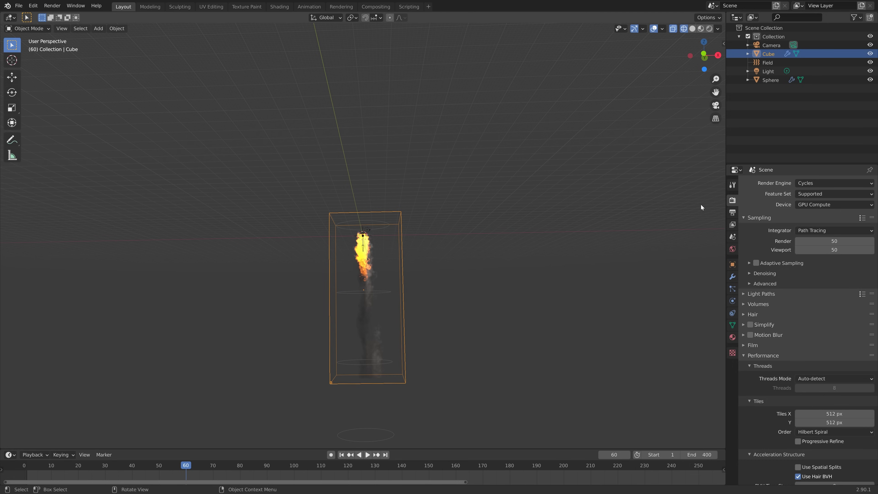
- Switch the viewport to Rendered shading and jump to frame 80
{"action": "left_click", "coordinate": [709, 28]}
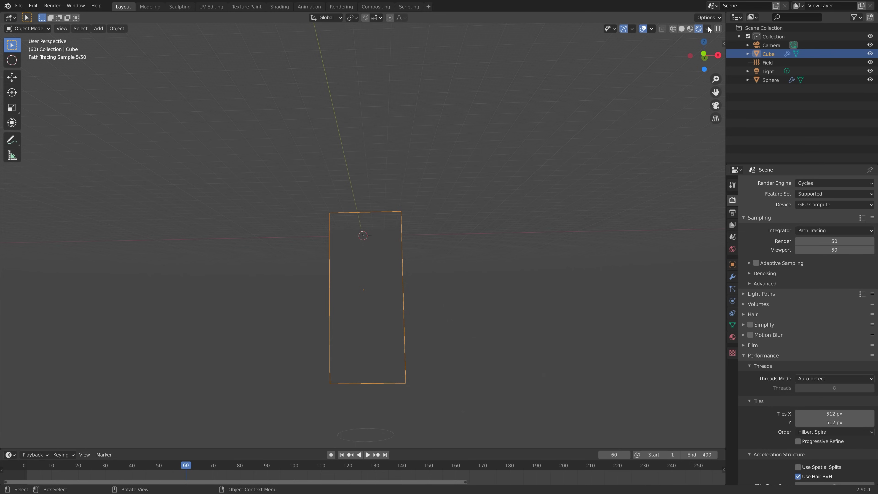
{"action": "middle_click_drag", "start_coordinate": [401, 212], "coordinate": [411, 268]}
{"action": "scroll", "coordinate": [404, 287], "scroll_direction": "up", "scroll_amount": 5}
{"action": "scroll", "coordinate": [404, 285], "scroll_direction": "down", "scroll_amount": 5}
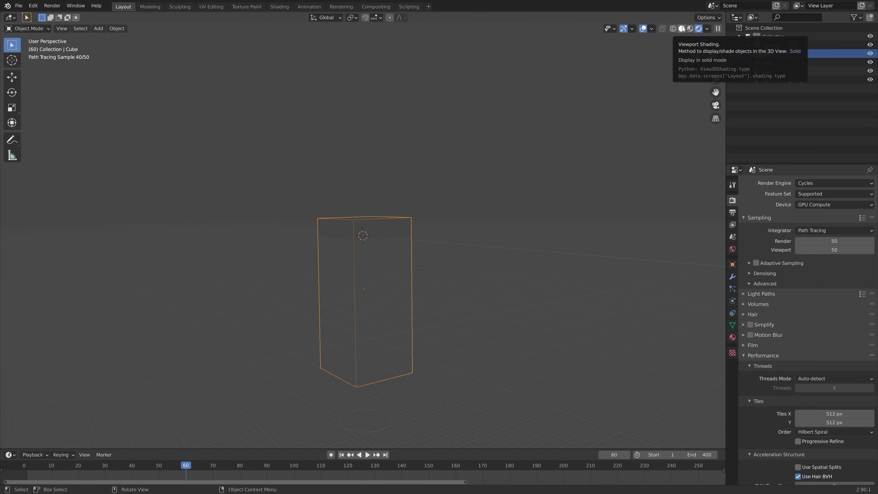
{"action": "left_click", "coordinate": [241, 466]}
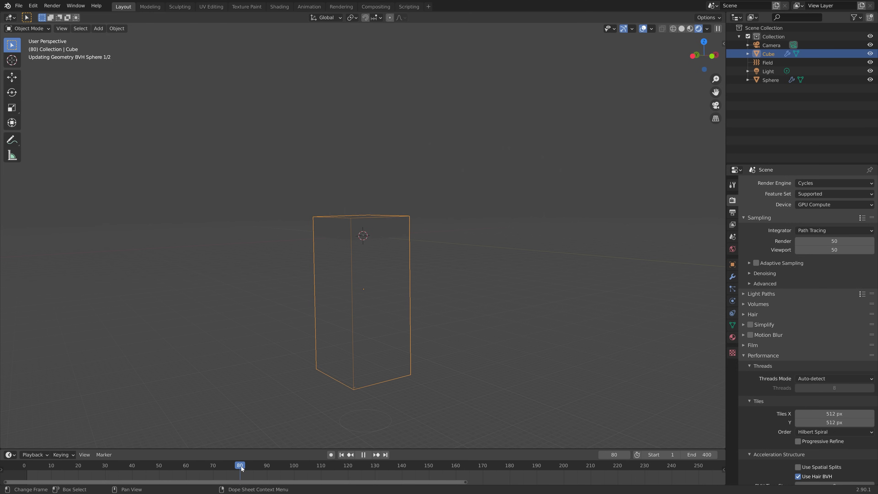
{"action": "middle_click_drag", "start_coordinate": [373, 355], "coordinate": [344, 334]}
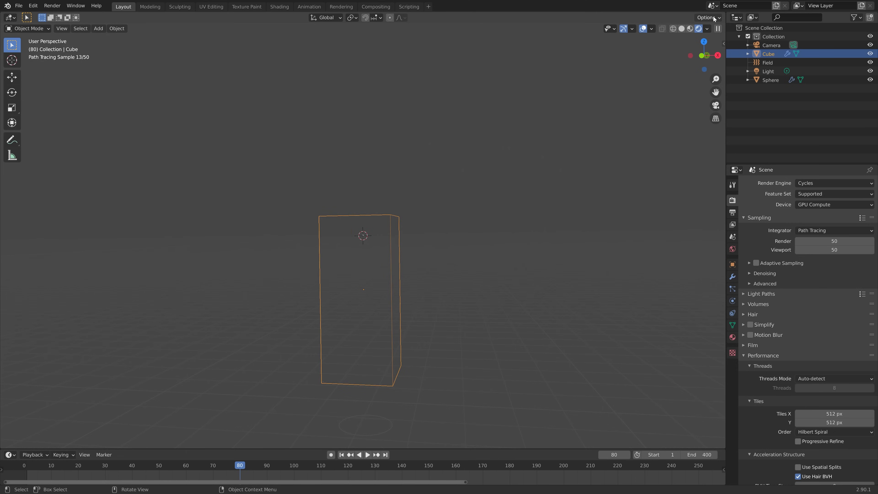
- Split off a Shader Editor area and create a new material for the Cube
{"action": "left_click_drag", "start_coordinate": [723, 12], "coordinate": [239, 31]}
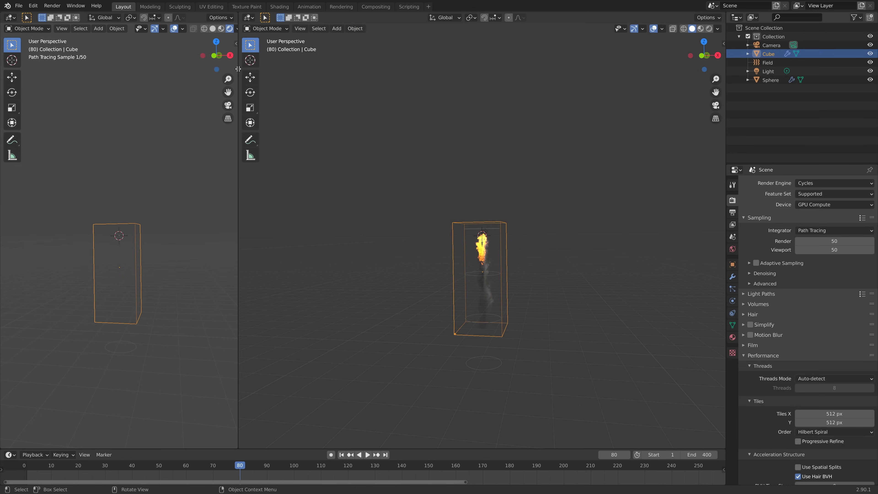
{"action": "left_click", "coordinate": [249, 18]}
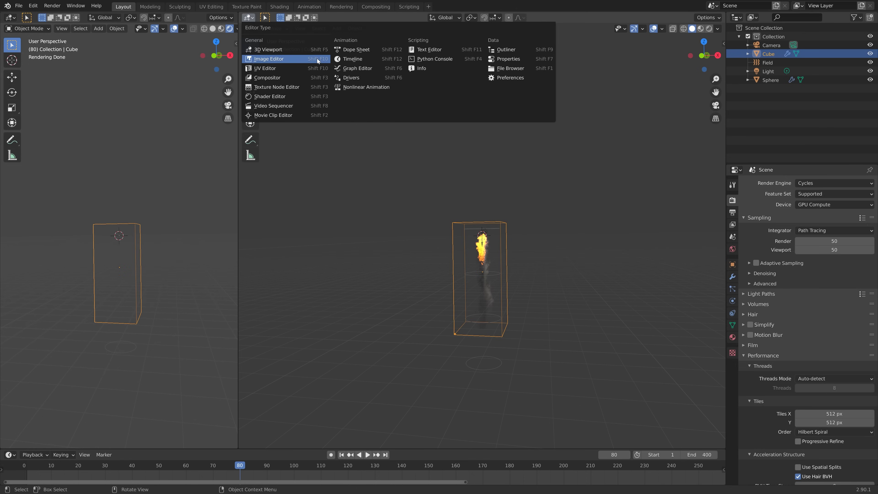
{"action": "left_click", "coordinate": [303, 95]}
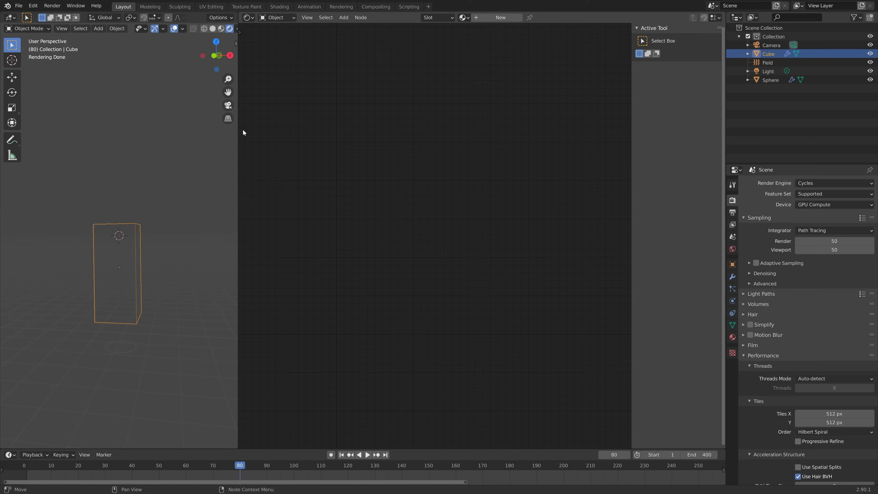
{"action": "left_click", "coordinate": [490, 20]}
- Replace the Principled BSDF with a Principled Volume node placed left of Material Output
{"action": "left_click", "coordinate": [393, 231]}
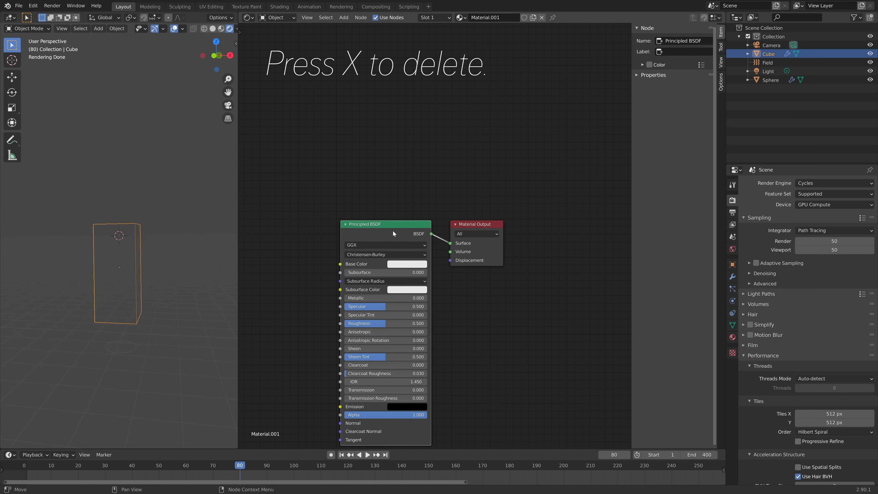
{"action": "key", "text": "x"}
{"action": "key", "text": "shift+a"}
{"action": "left_click", "coordinate": [376, 232]}
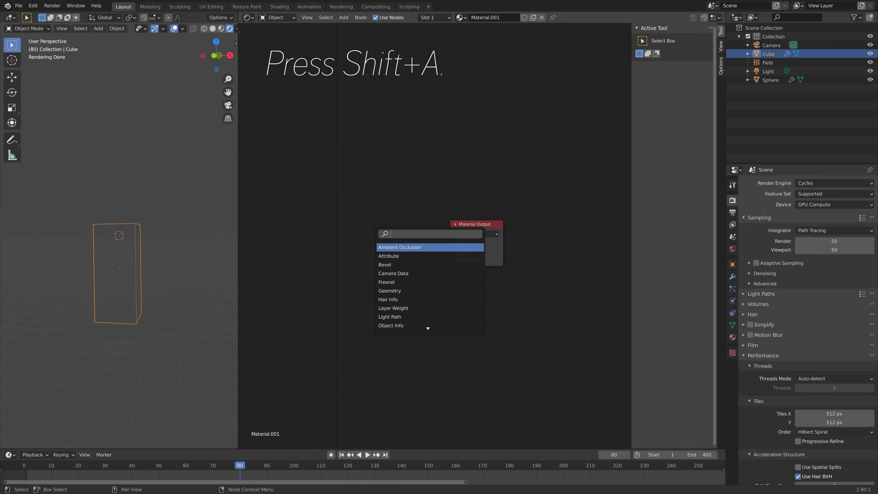
{"action": "type", "text": "prin"}
{"action": "key", "text": "Down"}
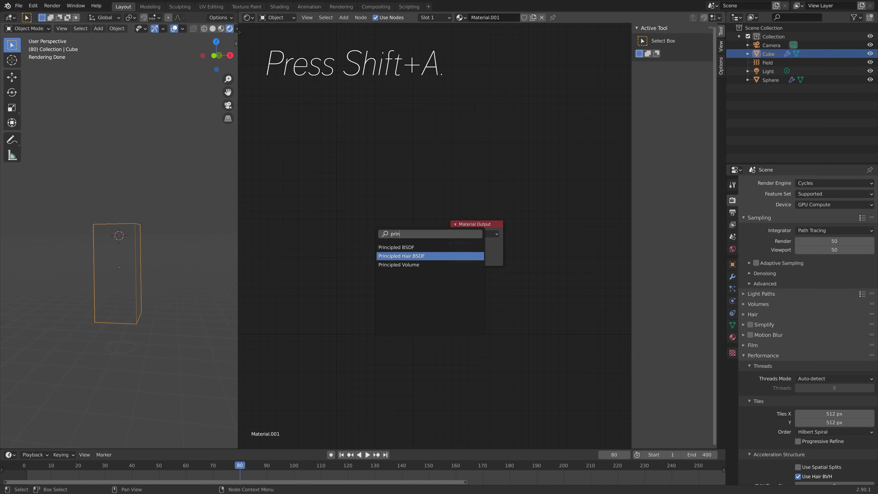
{"action": "key", "text": "Down"}
{"action": "key", "text": "Return"}
{"action": "left_click", "coordinate": [289, 204]}
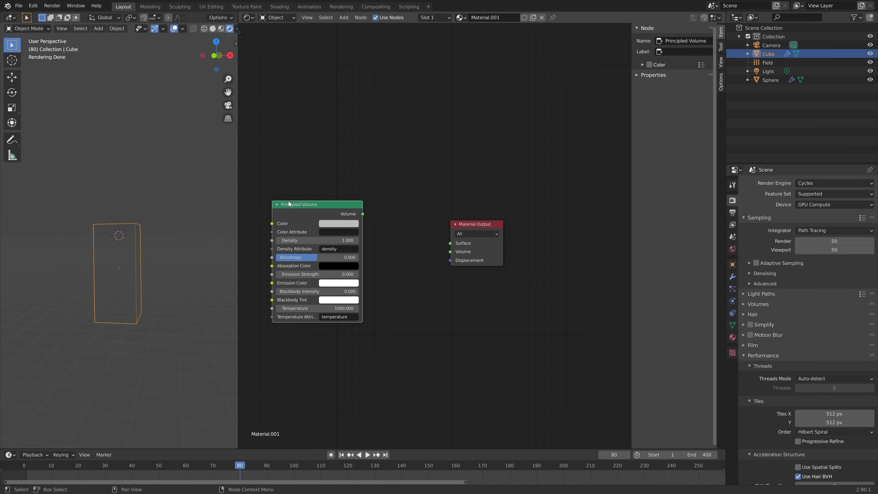
{"action": "left_click_drag", "start_coordinate": [480, 223], "coordinate": [527, 209]}
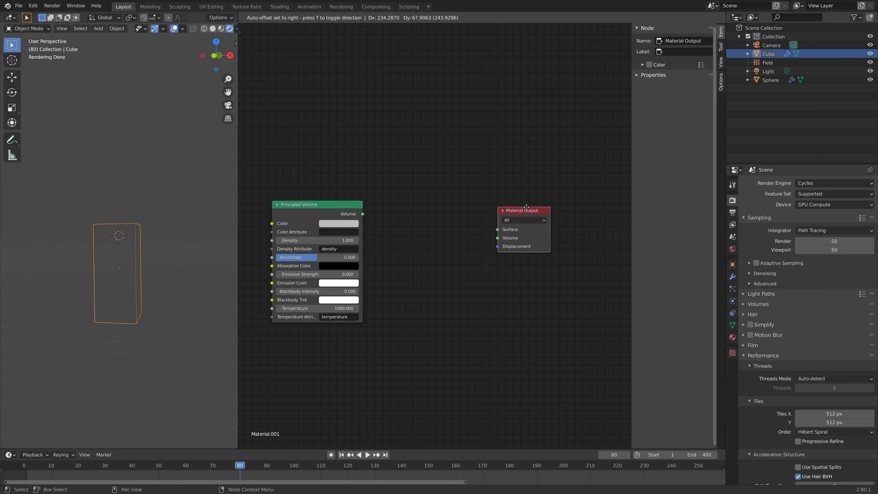
- Route the Principled Volume through a new Add Shader into the Material Output's Volume input
{"action": "key", "text": "shift+a"}
{"action": "left_click", "coordinate": [443, 258]}
{"action": "type", "text": "add sh"}
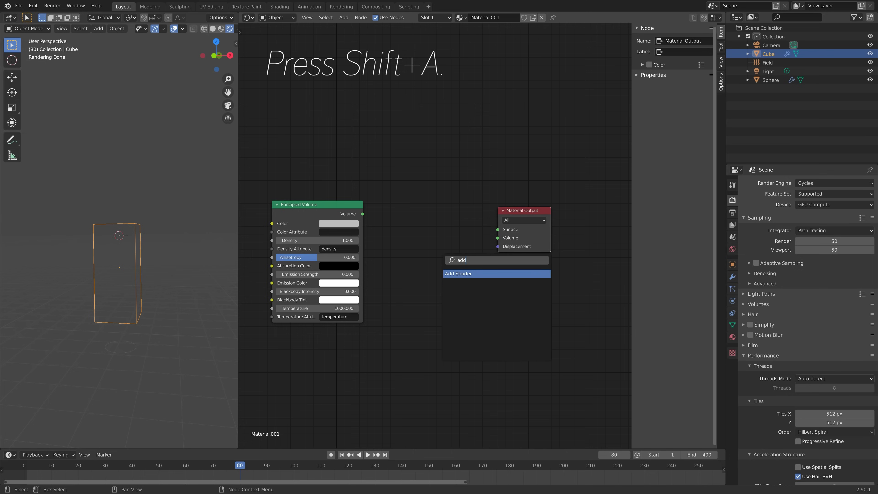
{"action": "key", "text": "Return"}
{"action": "left_click", "coordinate": [407, 212]}
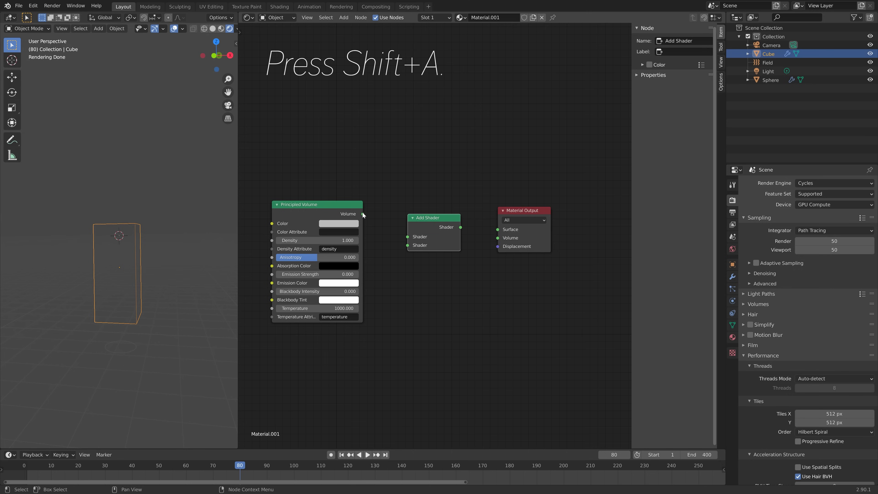
{"action": "left_click_drag", "start_coordinate": [363, 213], "coordinate": [408, 240]}
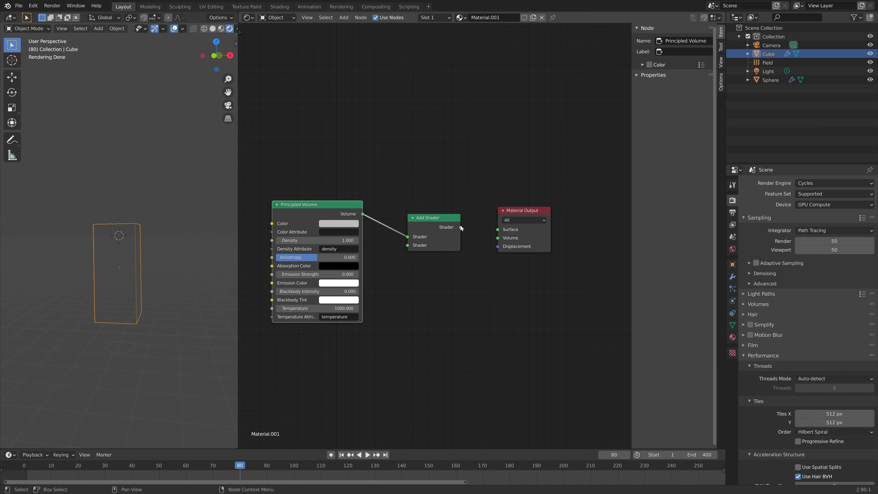
{"action": "left_click_drag", "start_coordinate": [461, 228], "coordinate": [498, 238]}
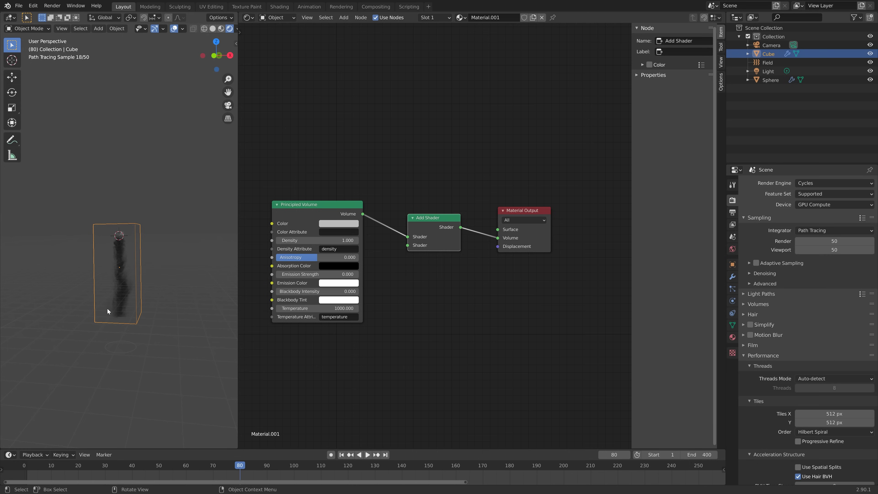
- Set the Principled Volume Density to 15
{"action": "left_click_drag", "start_coordinate": [321, 241], "coordinate": [346, 241]}
{"action": "left_click", "coordinate": [345, 240]}
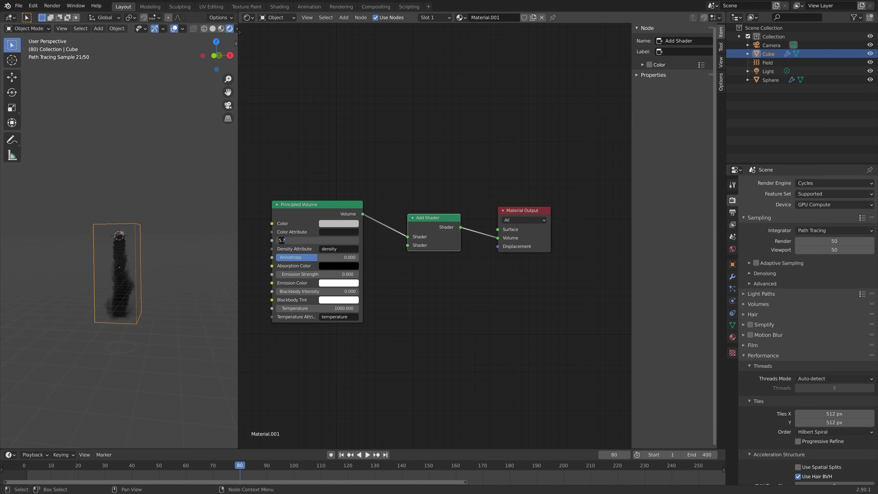
{"action": "type", "text": "15"}
{"action": "key", "text": "Return"}
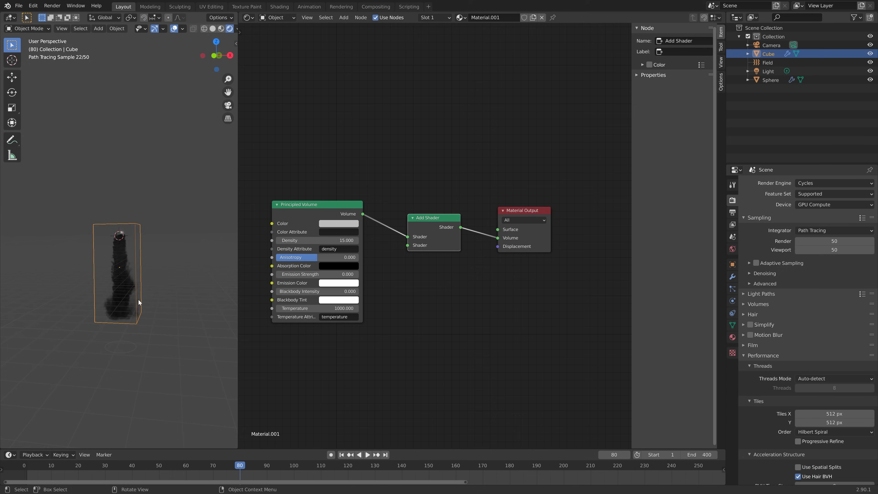
{"action": "scroll", "coordinate": [142, 304], "scroll_direction": "up", "scroll_amount": 4}
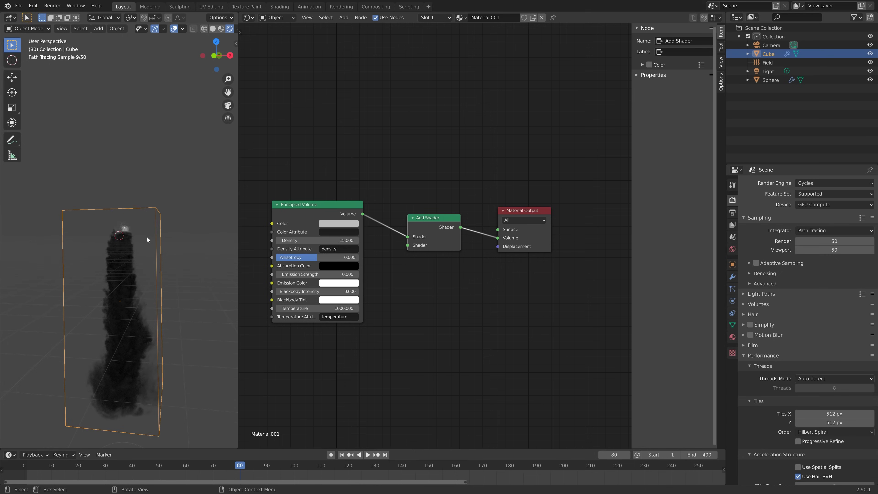
- Make the Light a Sun with Strength 5, then reselect the smoke domain Cube
{"action": "left_click", "coordinate": [768, 71]}
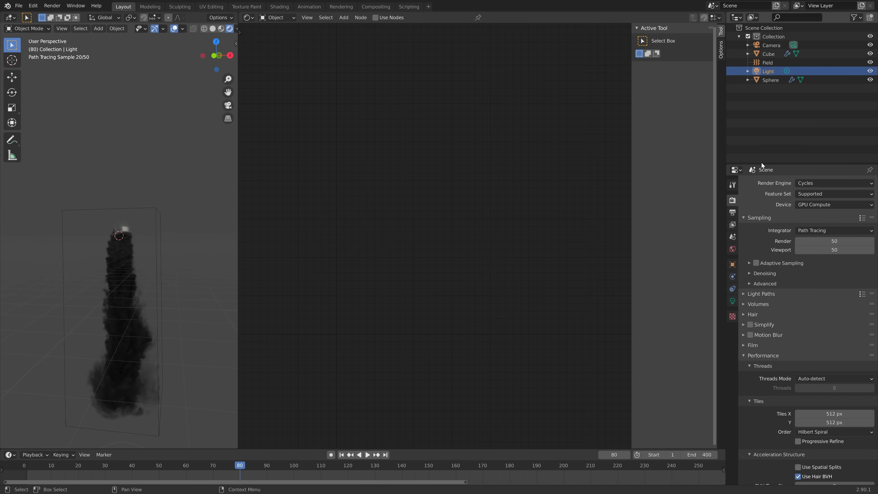
{"action": "left_click", "coordinate": [732, 304]}
{"action": "left_click", "coordinate": [802, 220]}
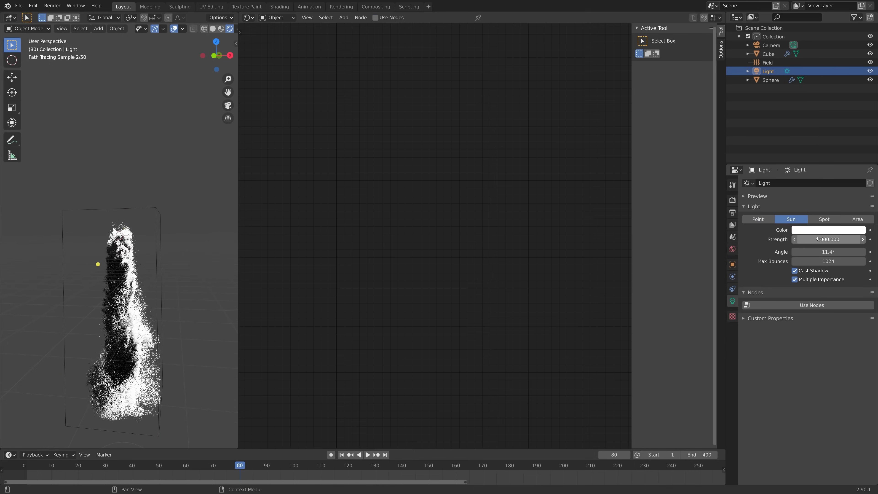
{"action": "left_click", "coordinate": [819, 239]}
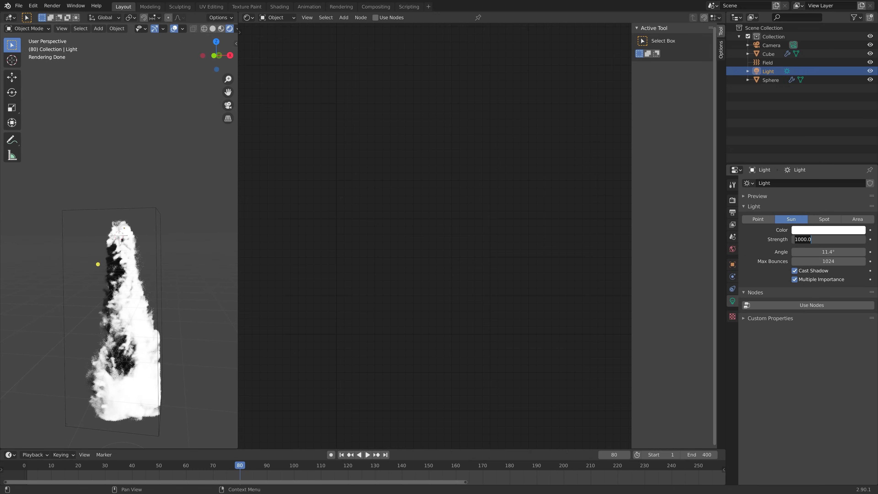
{"action": "type", "text": "5"}
{"action": "key", "text": "Return"}
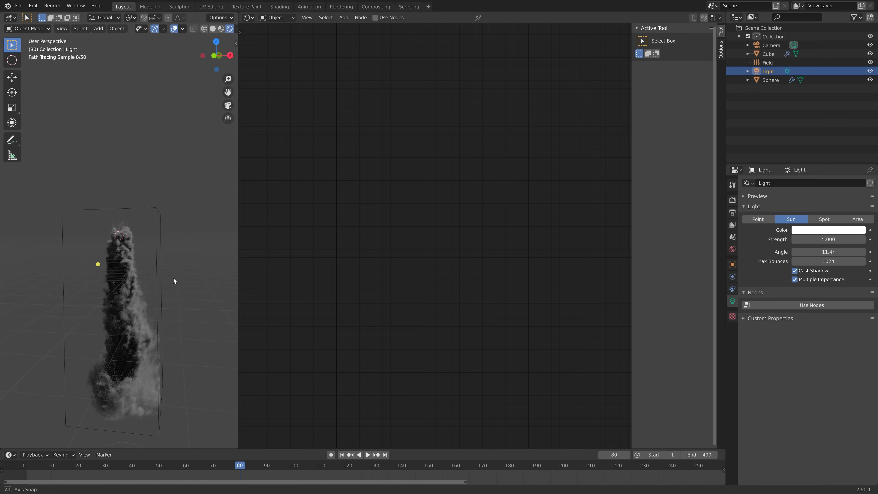
{"action": "middle_click_drag", "start_coordinate": [173, 278], "coordinate": [83, 274]}
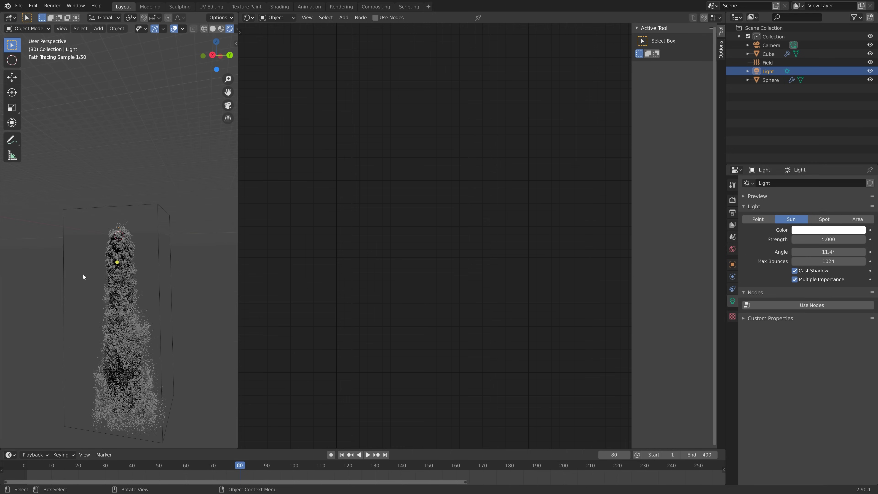
{"action": "left_click", "coordinate": [154, 205]}
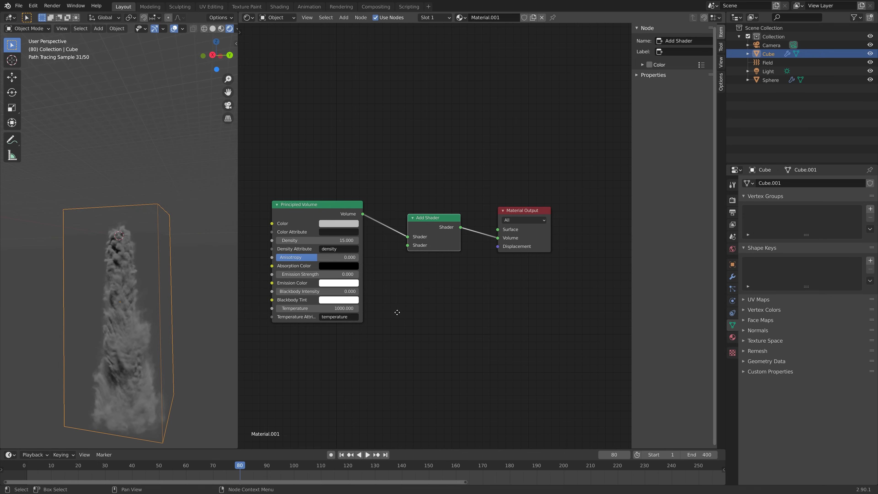
- Add an Emission node below the smoke shader graph
{"action": "middle_click_drag", "start_coordinate": [387, 315], "coordinate": [411, 246]}
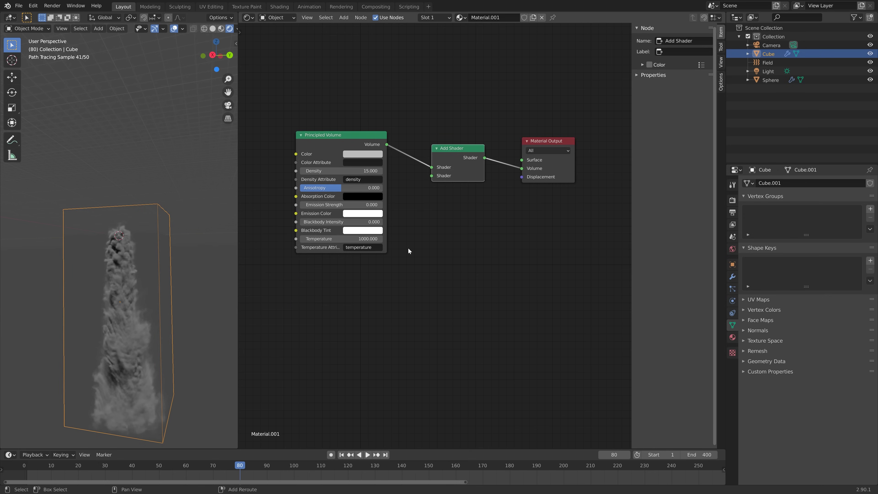
{"action": "key", "text": "shift+a"}
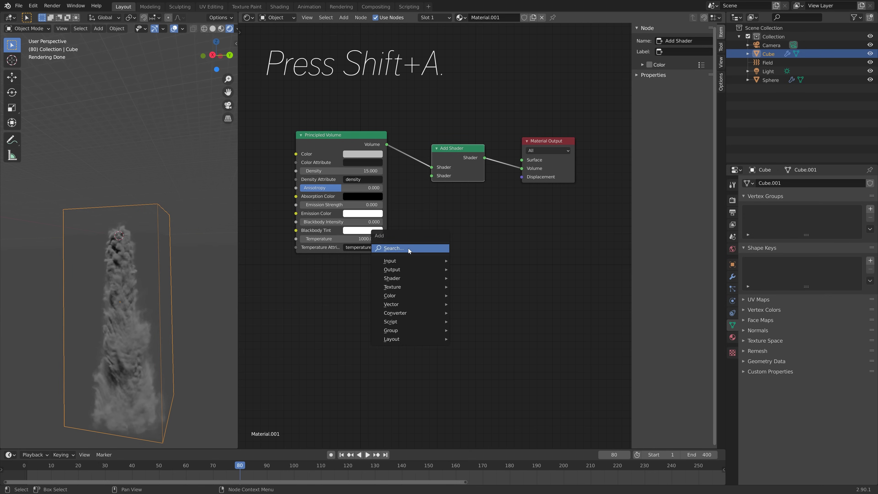
{"action": "left_click", "coordinate": [408, 248]}
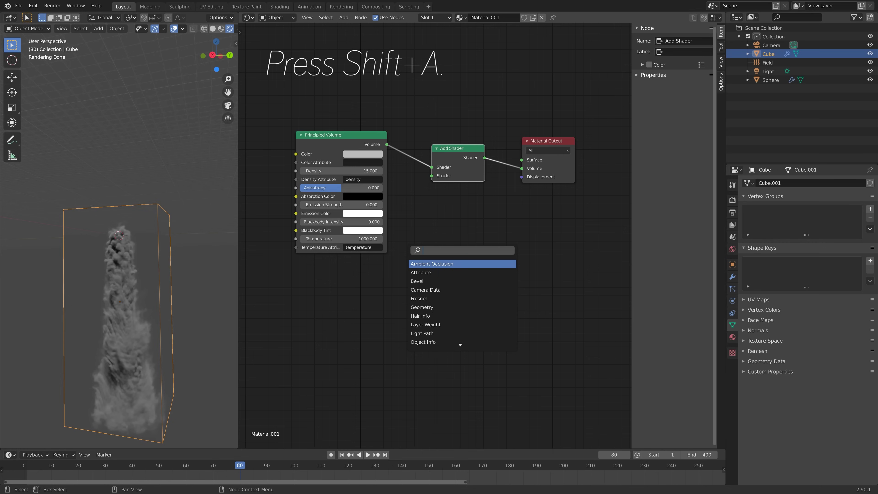
{"action": "type", "text": "emis"}
{"action": "key", "text": "Return"}
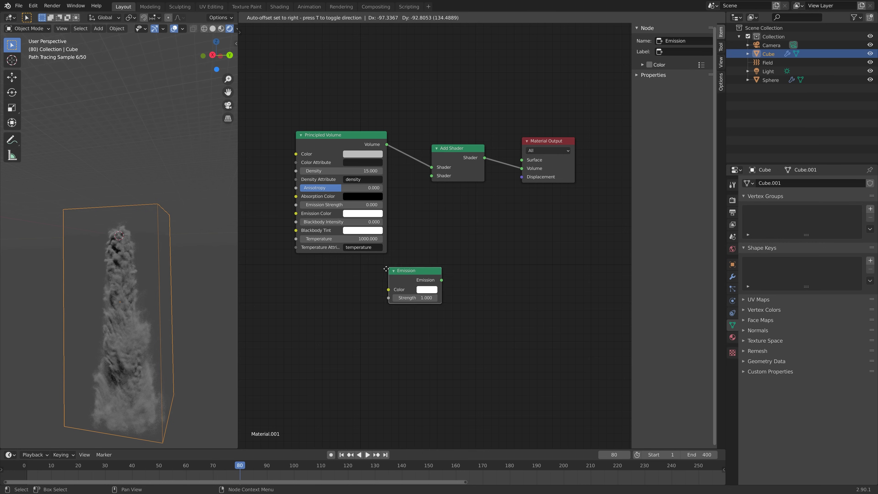
{"action": "left_click", "coordinate": [370, 281]}
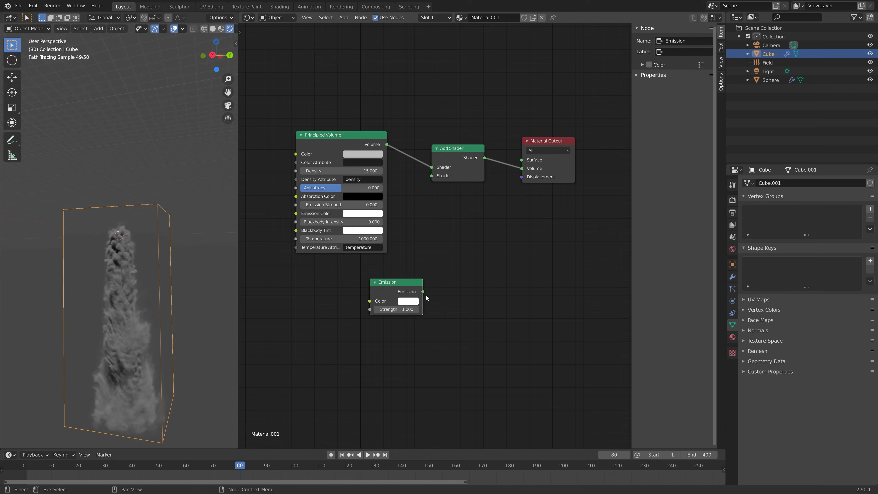
- Add a Multiply math node driving Emission Strength, and link Emission into the Add Shader
{"action": "key", "text": "shift+a"}
{"action": "left_click", "coordinate": [334, 327]}
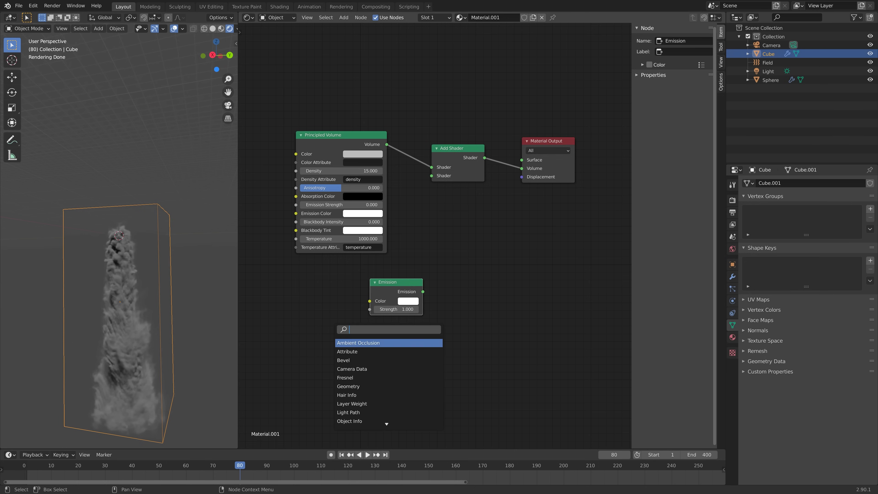
{"action": "type", "text": "math"}
{"action": "key", "text": "Return"}
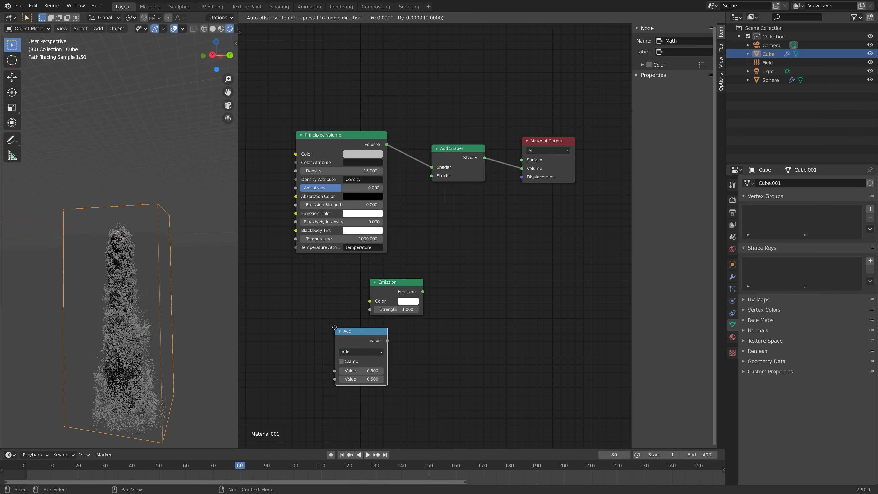
{"action": "left_click", "coordinate": [295, 280]}
{"action": "left_click", "coordinate": [322, 304]}
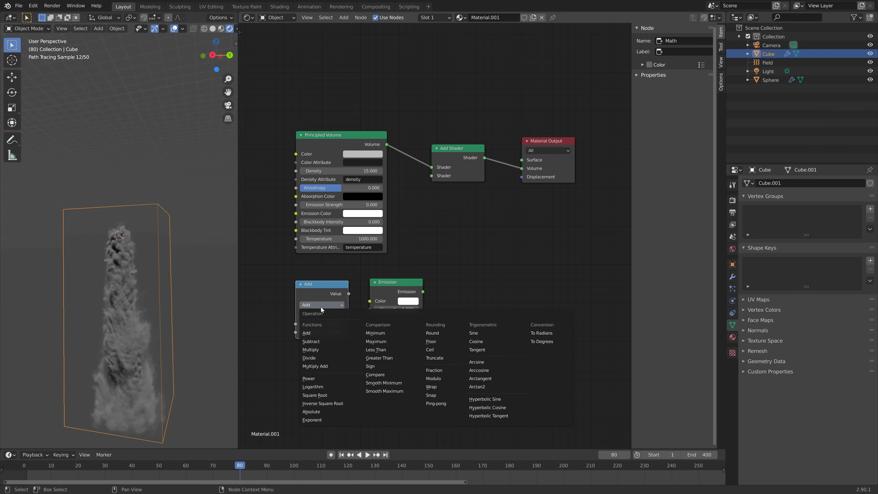
{"action": "left_click", "coordinate": [311, 350]}
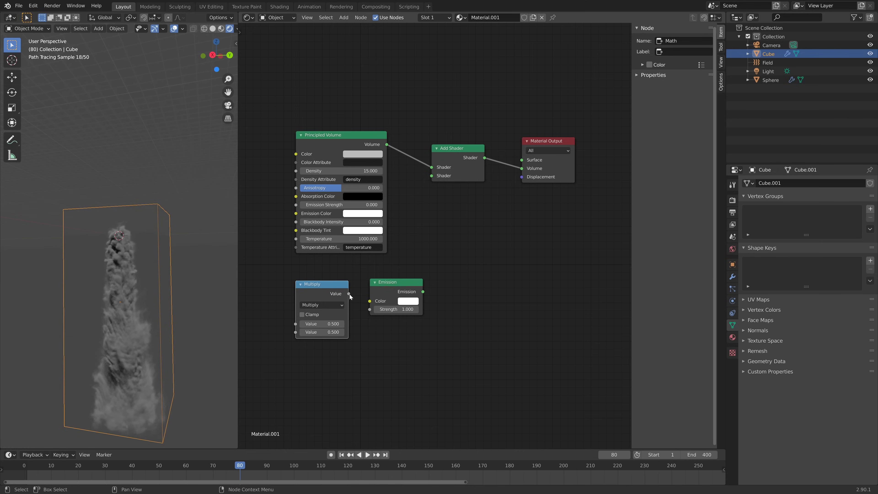
{"action": "left_click_drag", "start_coordinate": [348, 294], "coordinate": [369, 309]}
{"action": "left_click_drag", "start_coordinate": [423, 292], "coordinate": [432, 176]}
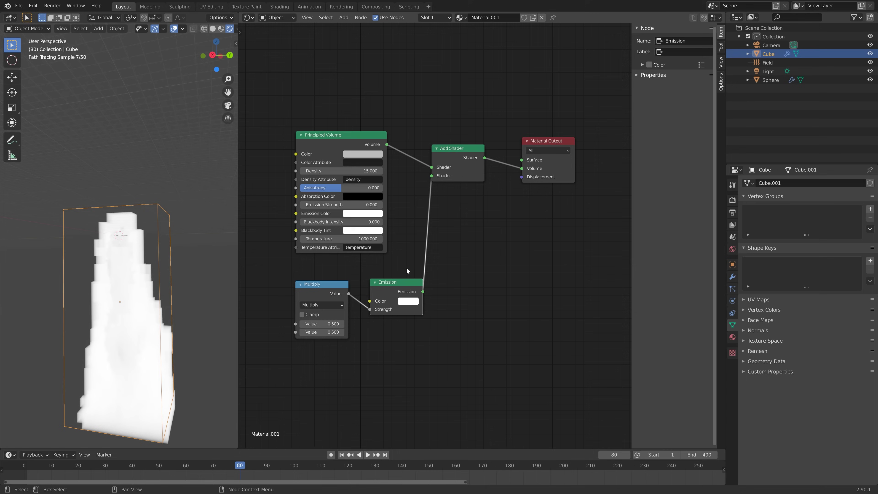
- Add an Attribute node named 'flame' left of the Multiply node
{"action": "left_click_drag", "start_coordinate": [398, 282], "coordinate": [389, 278]}
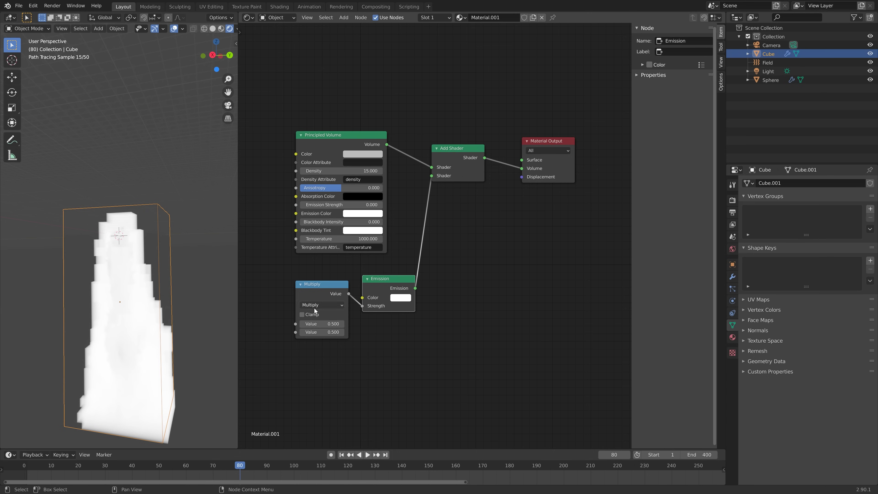
{"action": "key", "text": "shift+a"}
{"action": "left_click", "coordinate": [281, 327]}
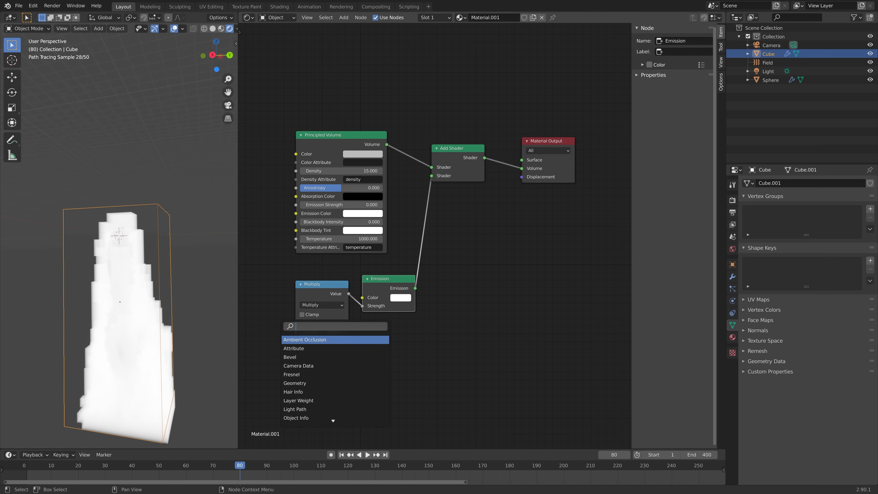
{"action": "type", "text": "att"}
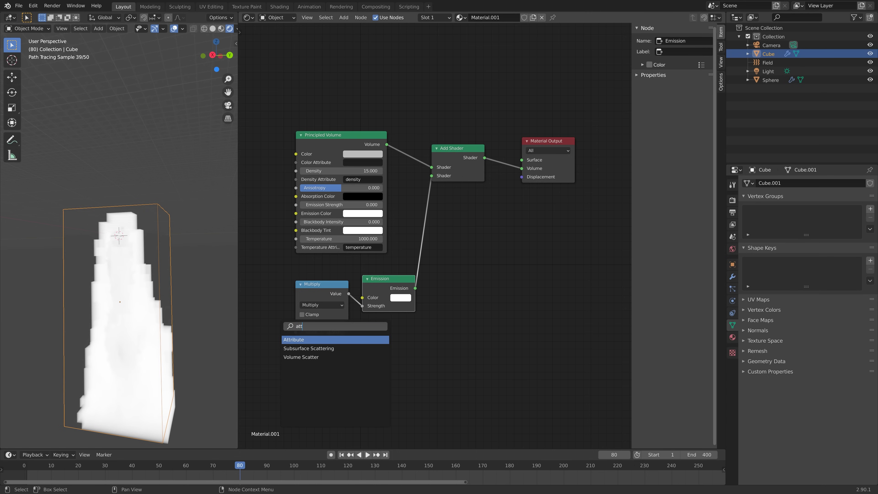
{"action": "key", "text": "Return"}
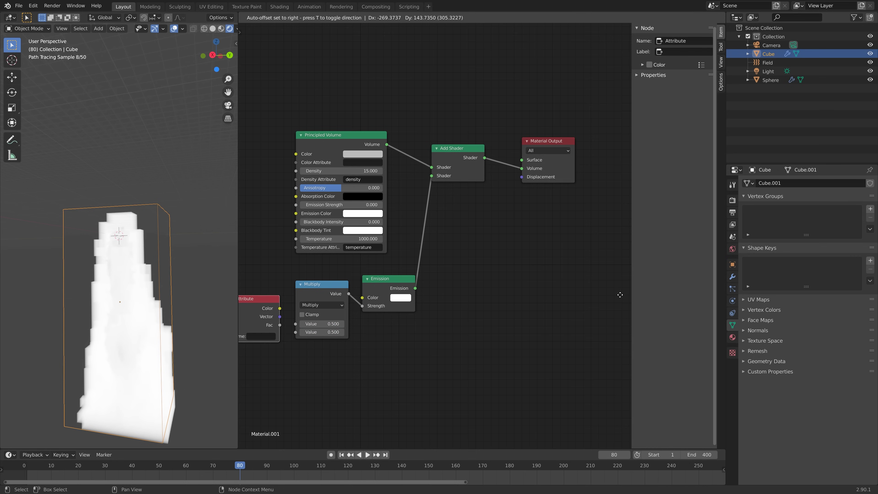
{"action": "left_click", "coordinate": [620, 294]}
{"action": "middle_click_drag", "start_coordinate": [390, 375], "coordinate": [440, 377]}
{"action": "left_click", "coordinate": [314, 338]}
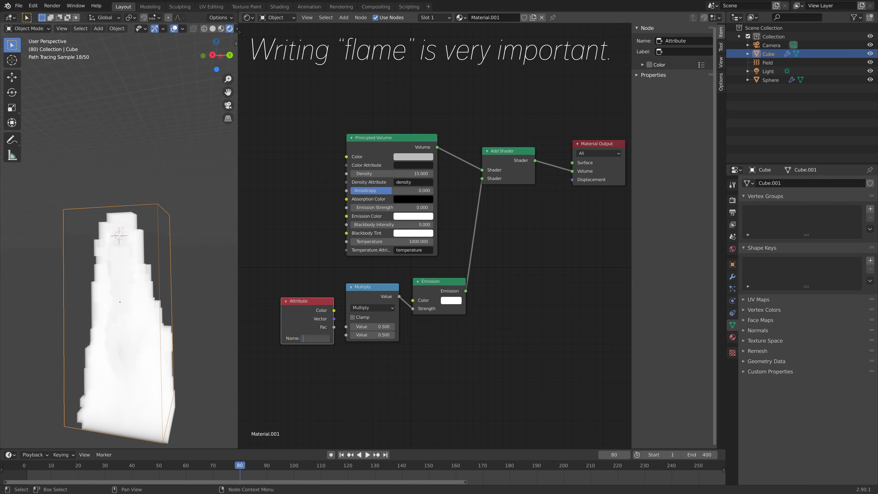
{"action": "type", "text": "flame"}
{"action": "key", "text": "Return"}
- Feed the flame attribute's Fac into Multiply and set its other value to 200
{"action": "left_click_drag", "start_coordinate": [333, 327], "coordinate": [346, 335]}
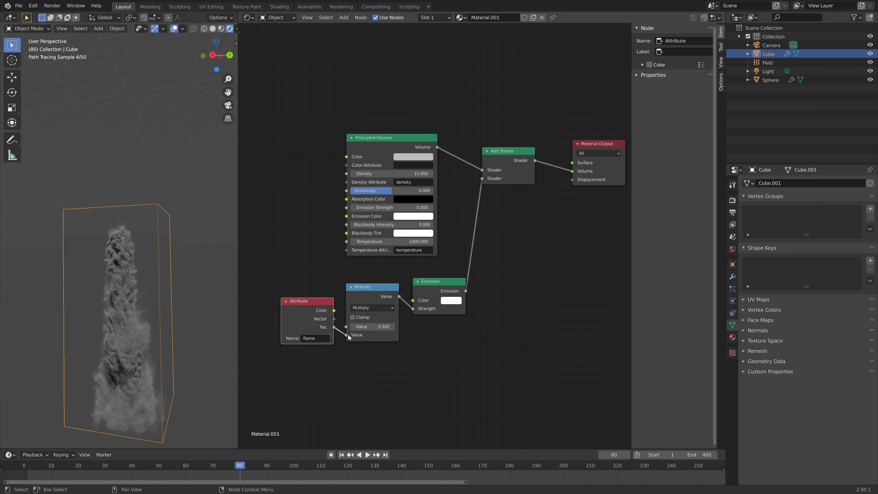
{"action": "left_click", "coordinate": [376, 327]}
{"action": "type", "text": "200"}
{"action": "key", "text": "Return"}
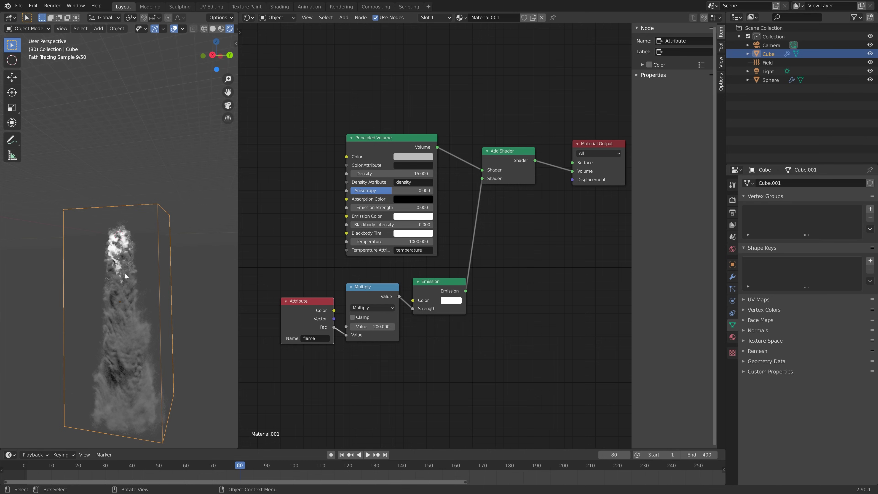
{"action": "middle_click_drag", "start_coordinate": [166, 304], "coordinate": [207, 301]}
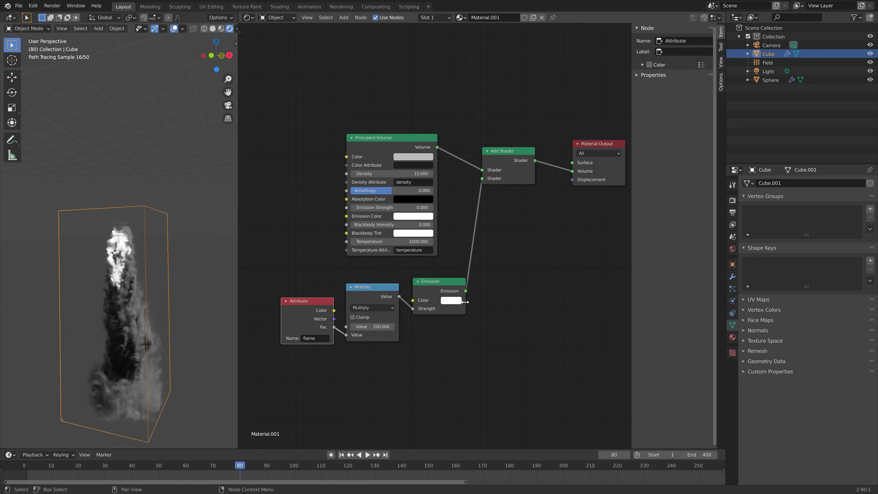
- Set the Emission colour to an orange hue of about 0.05
{"action": "left_click", "coordinate": [453, 300]}
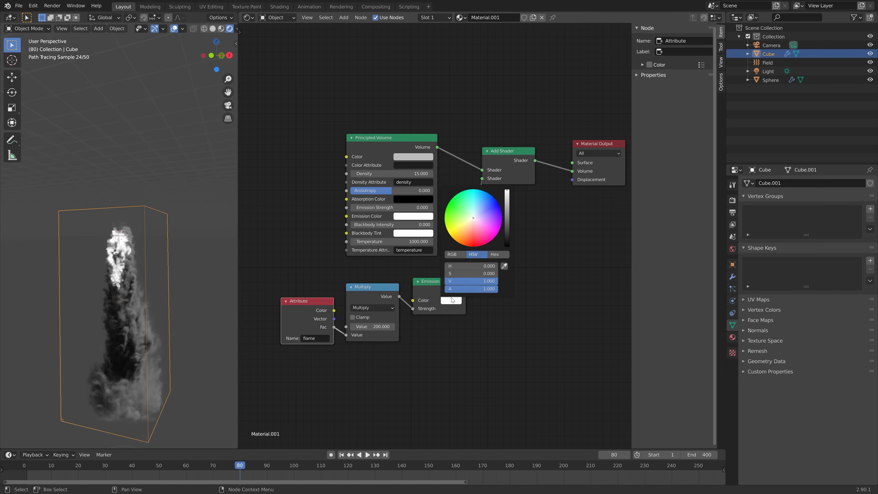
{"action": "left_click", "coordinate": [463, 241]}
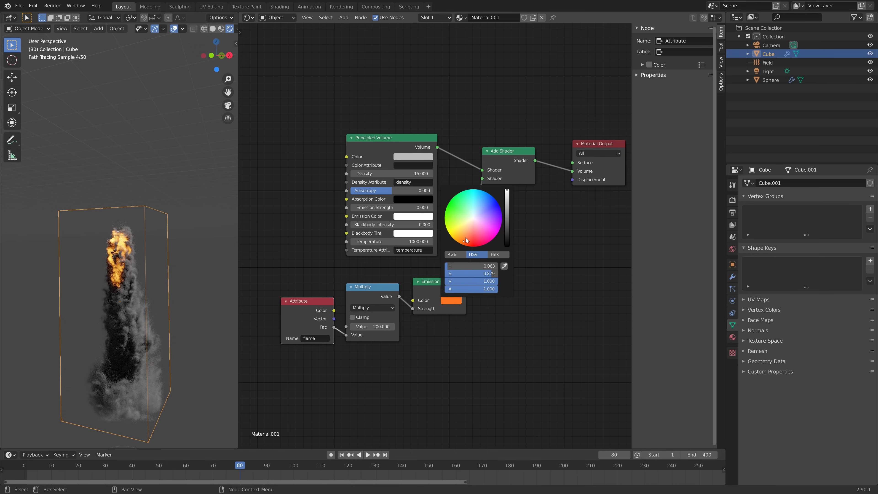
{"action": "left_click", "coordinate": [466, 241]}
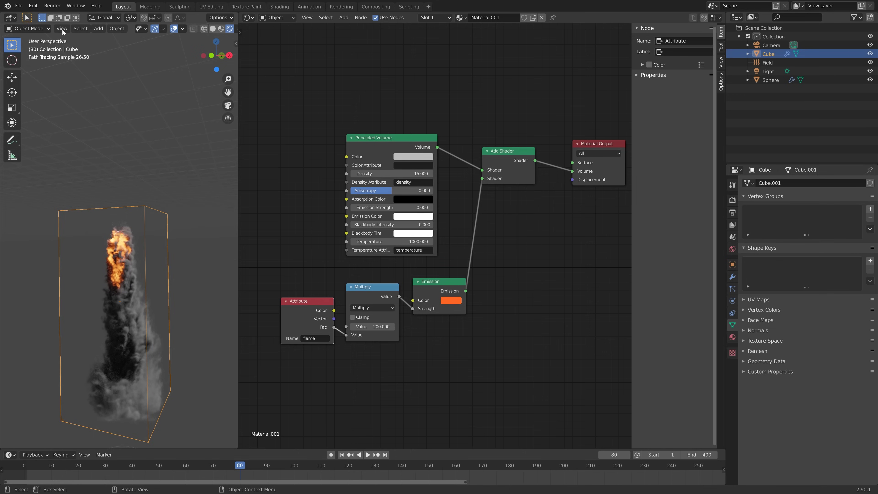
- Save the project as tut2.blend in the Manta smoke folder
{"action": "left_click", "coordinate": [18, 6]}
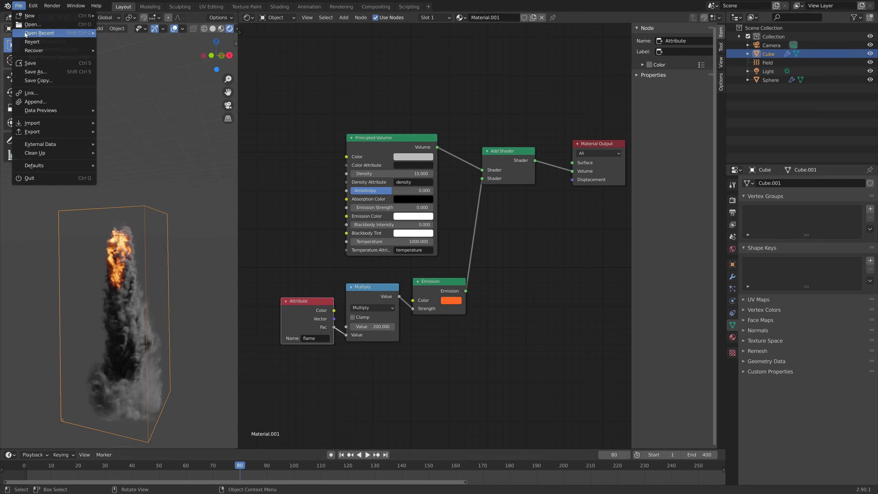
{"action": "left_click", "coordinate": [36, 72]}
{"action": "left_click", "coordinate": [739, 468]}
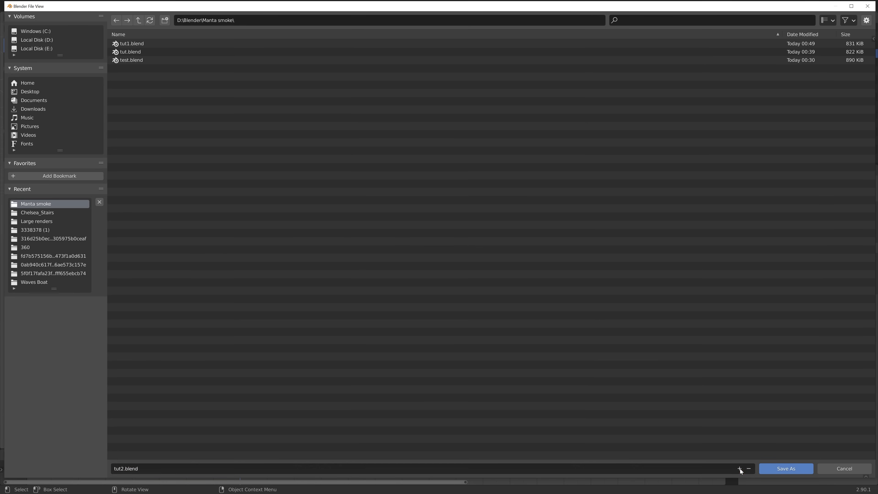
{"action": "left_click", "coordinate": [768, 470]}
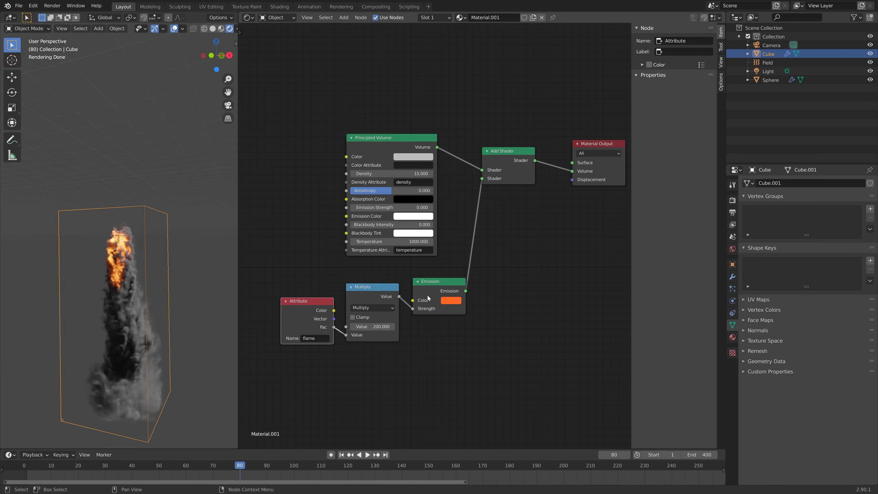
- Brighten the smoke colour slightly and jump to frame 215
{"action": "left_click", "coordinate": [409, 156]}
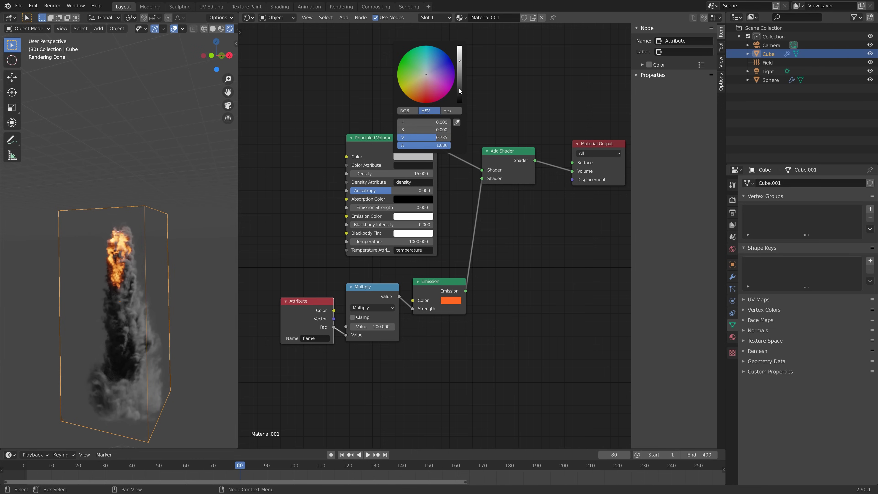
{"action": "left_click_drag", "start_coordinate": [460, 84], "coordinate": [461, 60]}
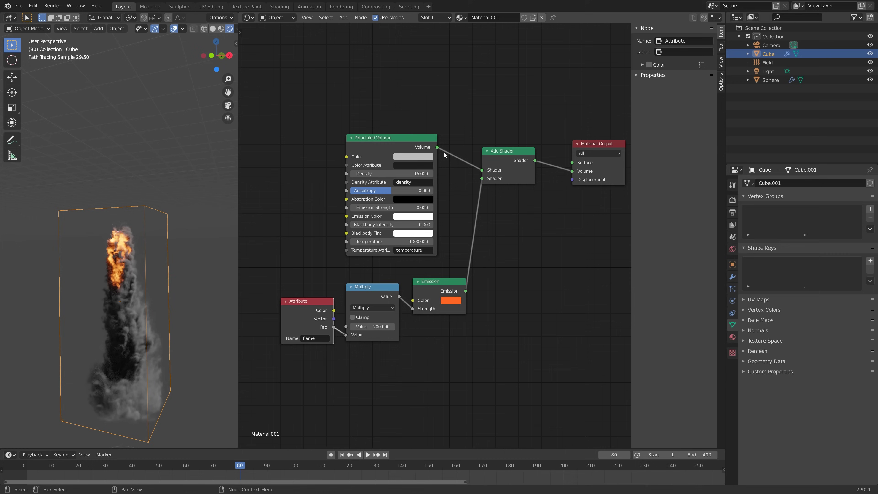
{"action": "left_click", "coordinate": [603, 468]}
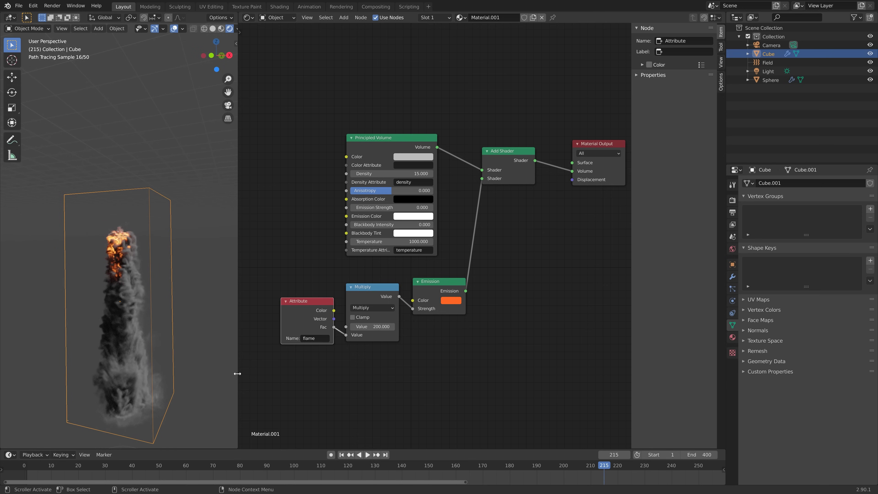
- Switch to solid shading, zoom out, and select the Camera to show its lens settings
{"action": "left_click", "coordinate": [213, 29]}
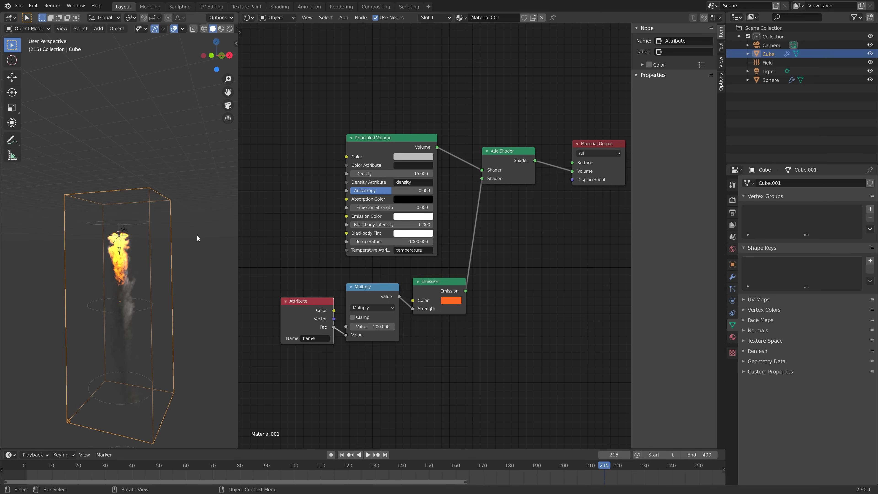
{"action": "scroll", "coordinate": [197, 236], "scroll_direction": "down", "scroll_amount": 2}
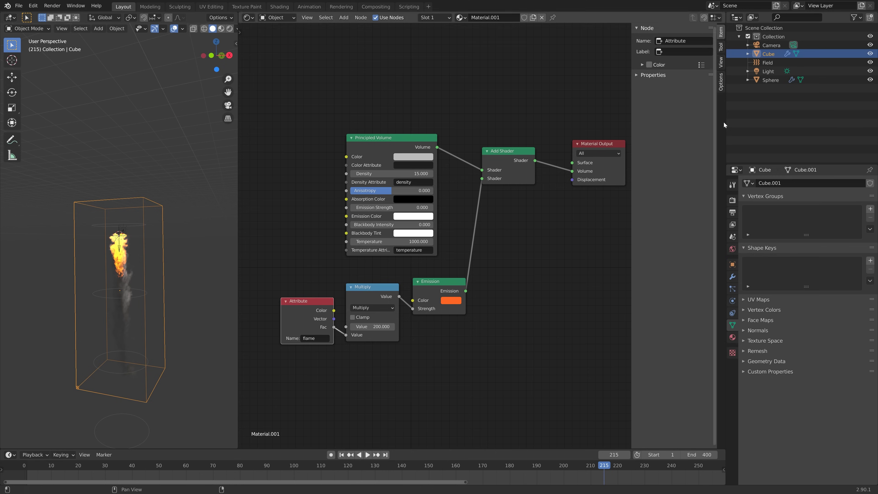
{"action": "left_click", "coordinate": [771, 47]}
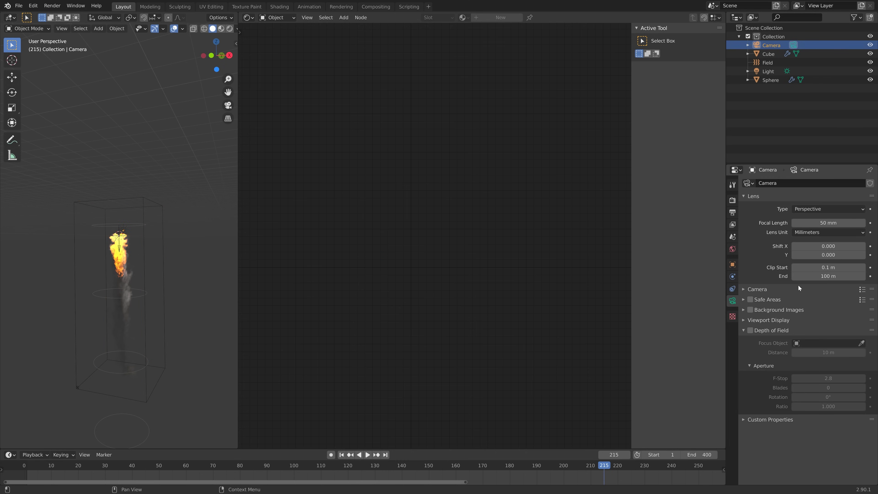
- Set the camera's Clip End to 10000 m
{"action": "left_click", "coordinate": [802, 276]}
{"action": "type", "text": "10000"}
{"action": "key", "text": "Return"}
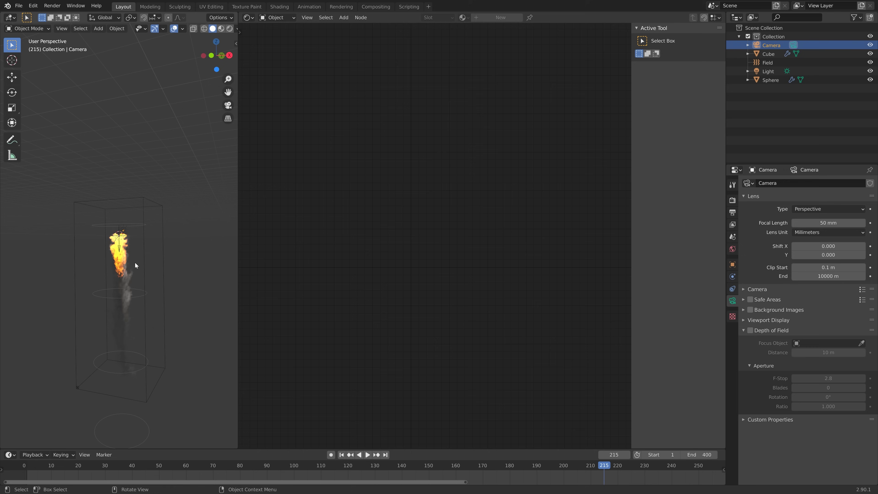
- Look through the camera with Camera to View locked and orbit around the flame
{"action": "key", "text": "KP_0"}
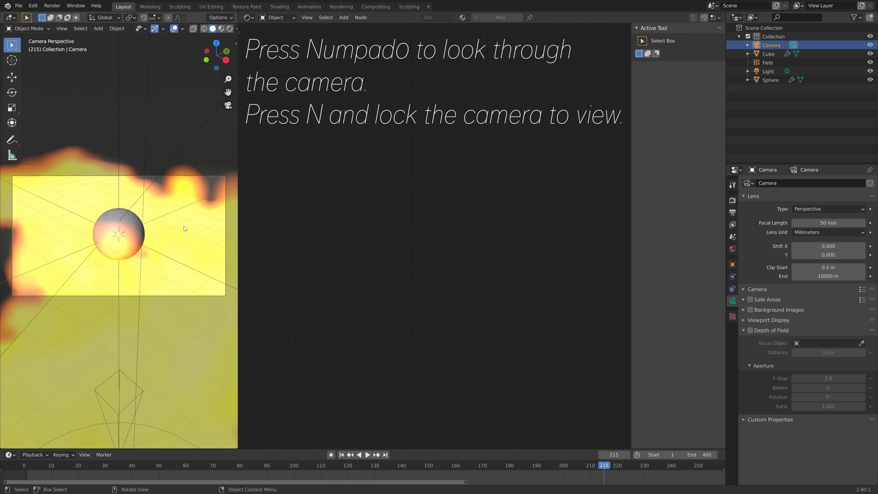
{"action": "key", "text": "n"}
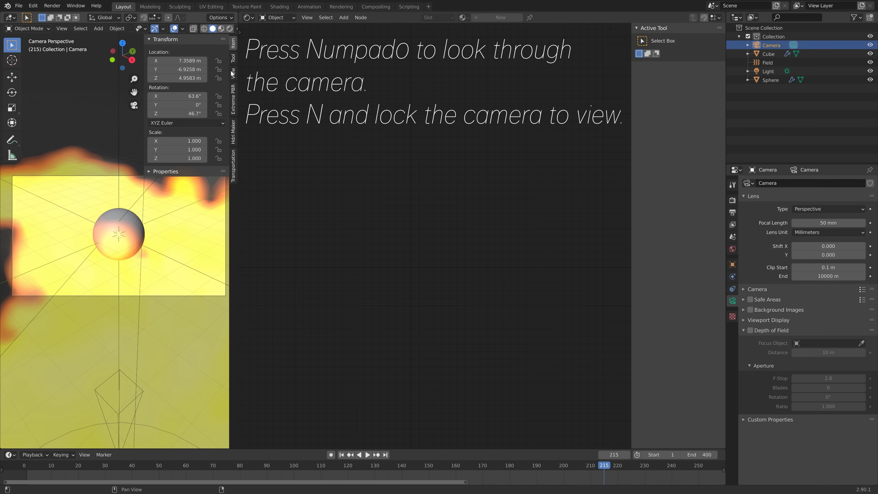
{"action": "left_click", "coordinate": [233, 73]}
{"action": "left_click", "coordinate": [182, 144]}
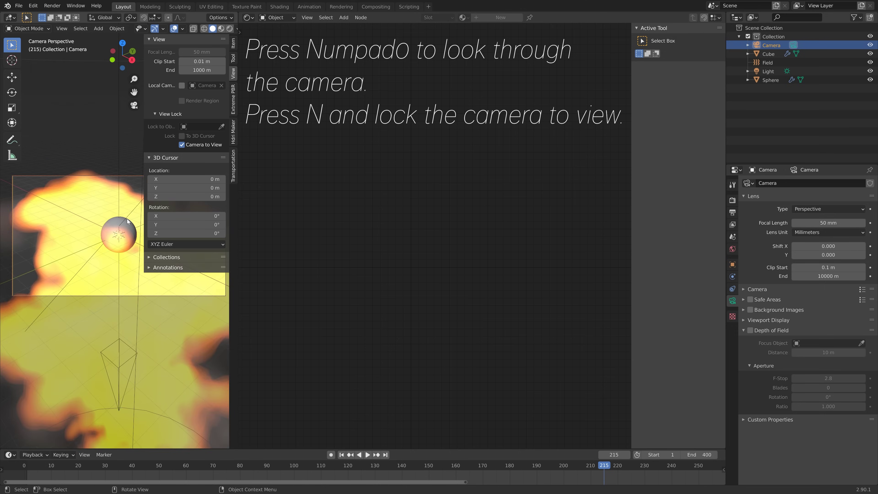
{"action": "scroll", "coordinate": [127, 219], "scroll_direction": "down", "scroll_amount": 2}
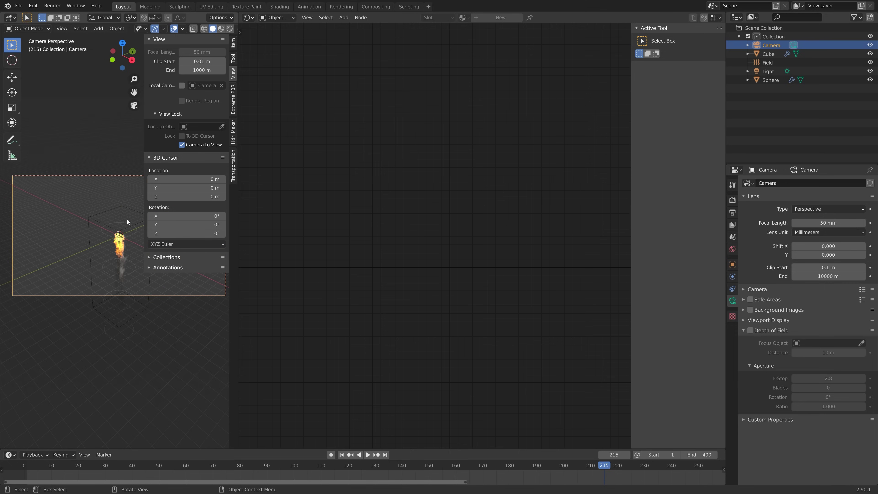
{"action": "middle_click_drag", "start_coordinate": [127, 222], "coordinate": [120, 201]}
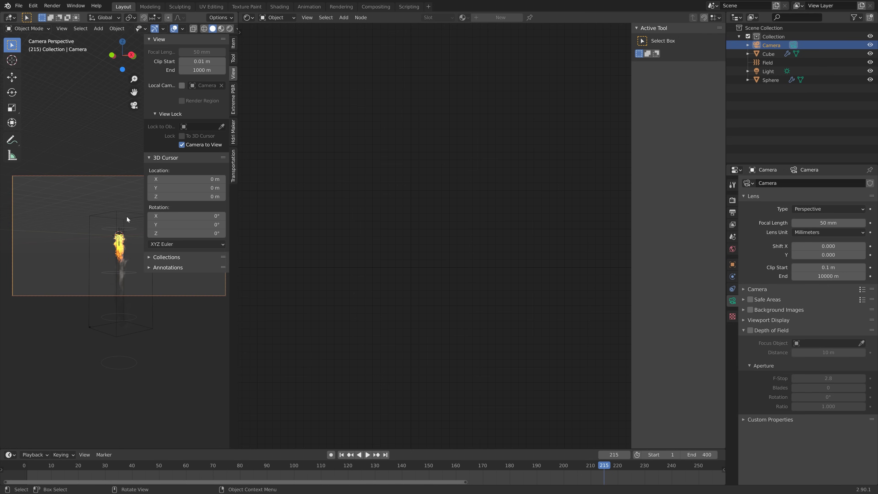
- Move the camera and rotate it about 92° so the flame lies sideways
{"action": "key", "text": "g"}
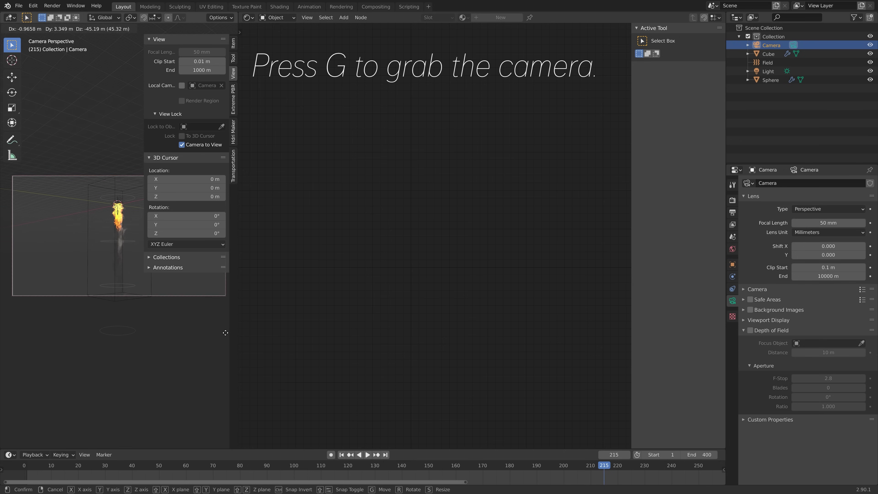
{"action": "left_click", "coordinate": [191, 313]}
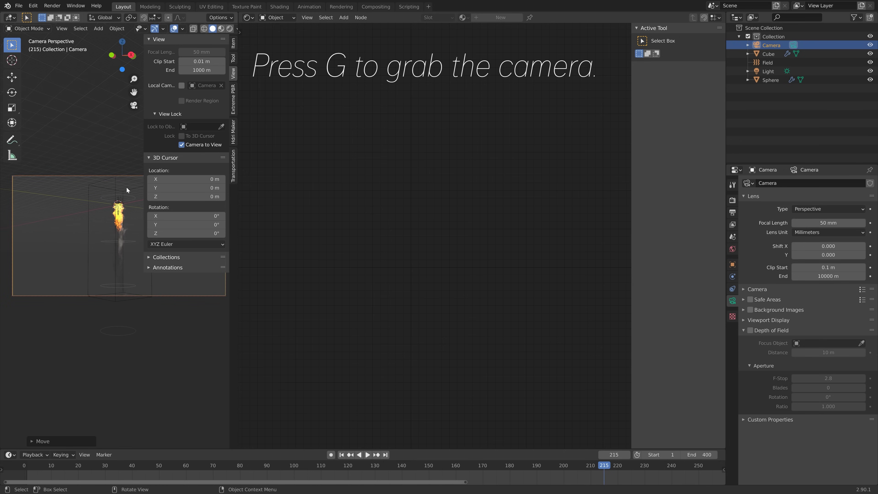
{"action": "key", "text": "r"}
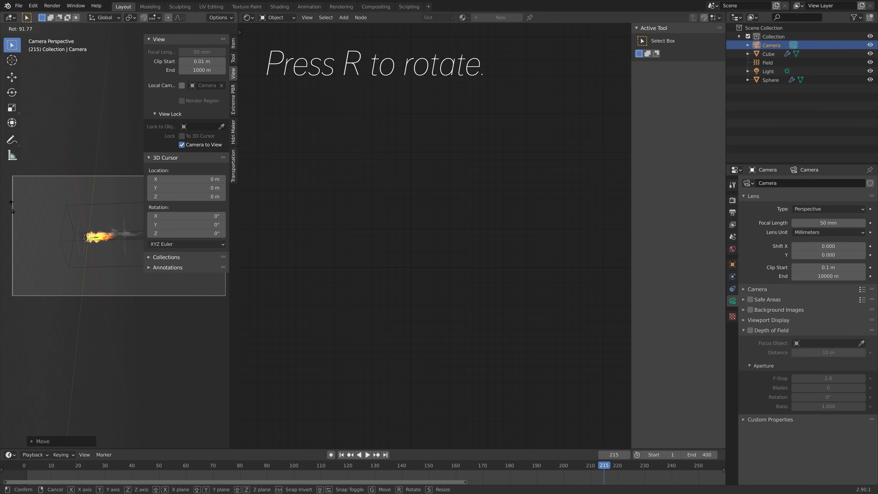
{"action": "left_click", "coordinate": [80, 243]}
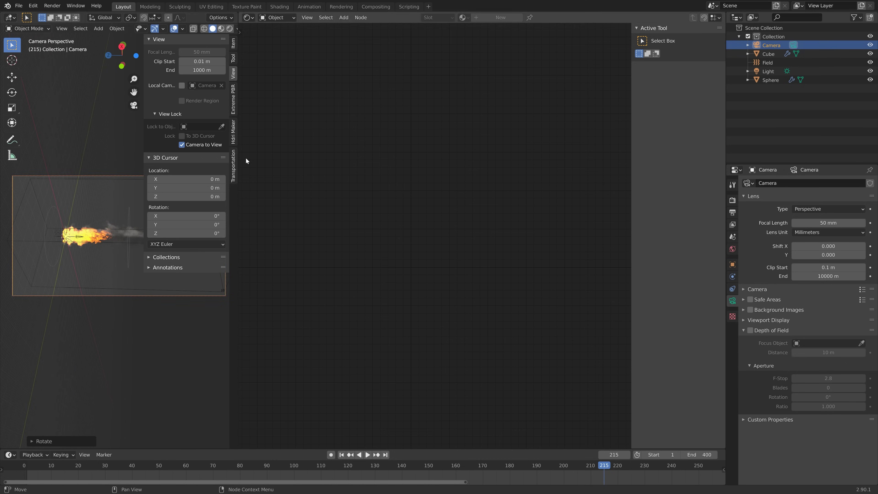
- Merge the node editor into the 3D viewport, pan the camera to fit the smoke trail, and jump to frame 252
{"action": "left_click_drag", "start_coordinate": [238, 14], "coordinate": [621, 213]}
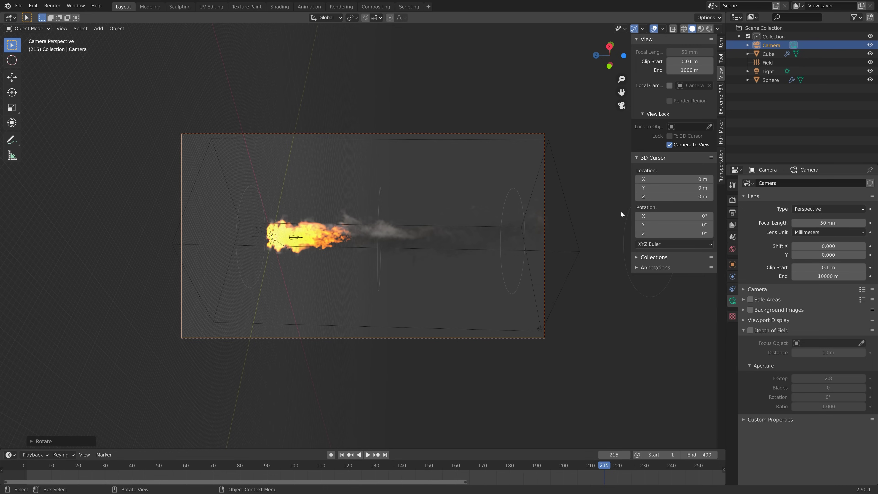
{"action": "middle_click_drag", "start_coordinate": [513, 237], "coordinate": [469, 237], "text": "shift"}
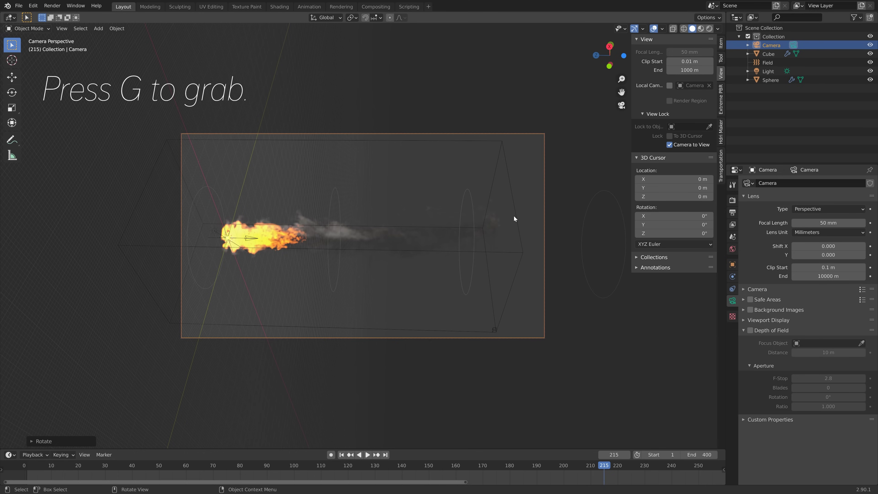
{"action": "left_click", "coordinate": [703, 466]}
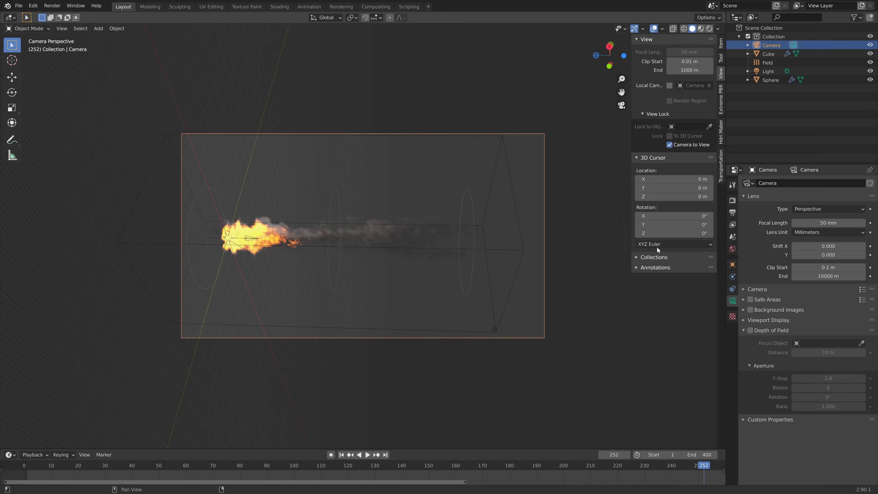
- Unlock the camera from the view and set the output to 200% resolution at 30 fps
{"action": "left_click", "coordinate": [669, 145]}
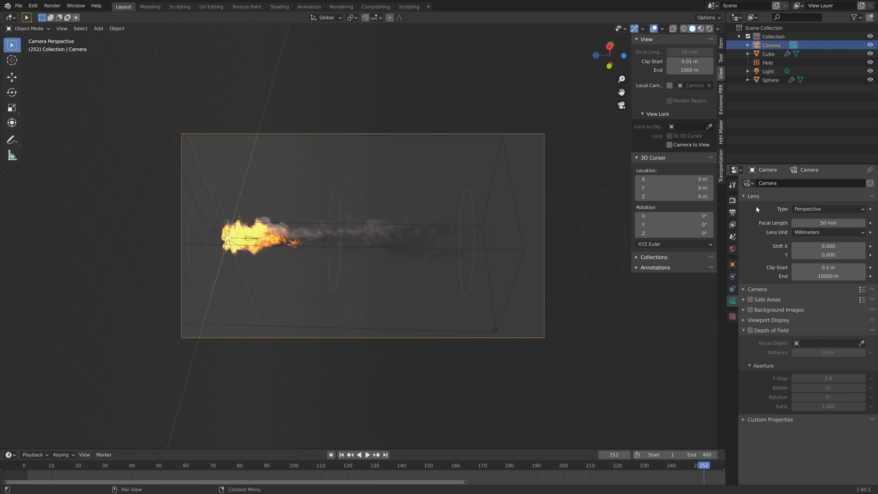
{"action": "left_click", "coordinate": [732, 201]}
{"action": "left_click", "coordinate": [732, 212]}
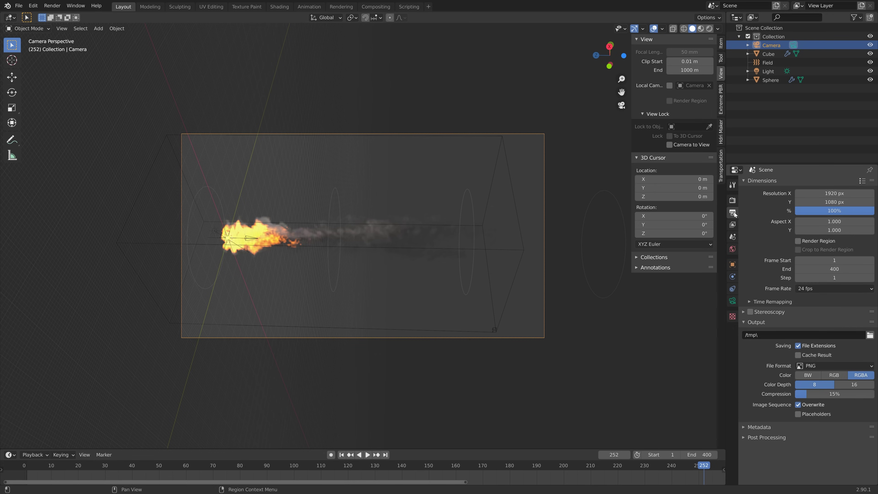
{"action": "double_click", "coordinate": [828, 210]}
{"action": "type", "text": "200"}
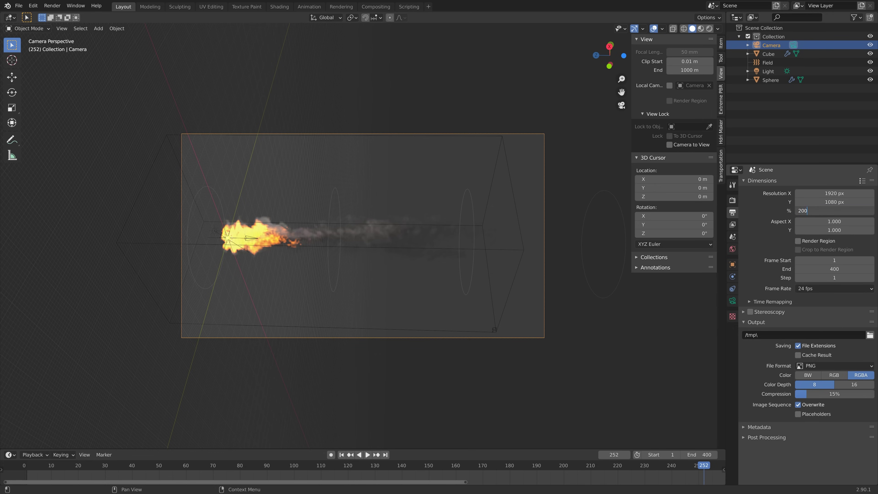
{"action": "key", "text": "Return"}
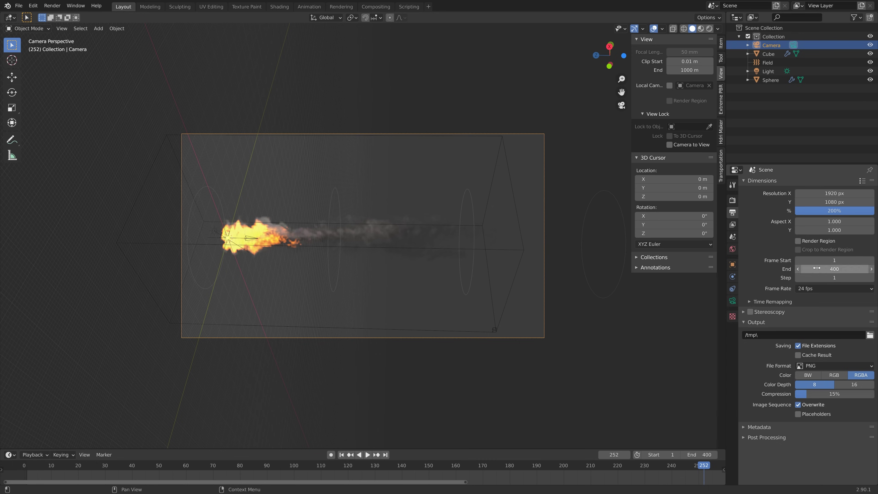
{"action": "left_click", "coordinate": [816, 288]}
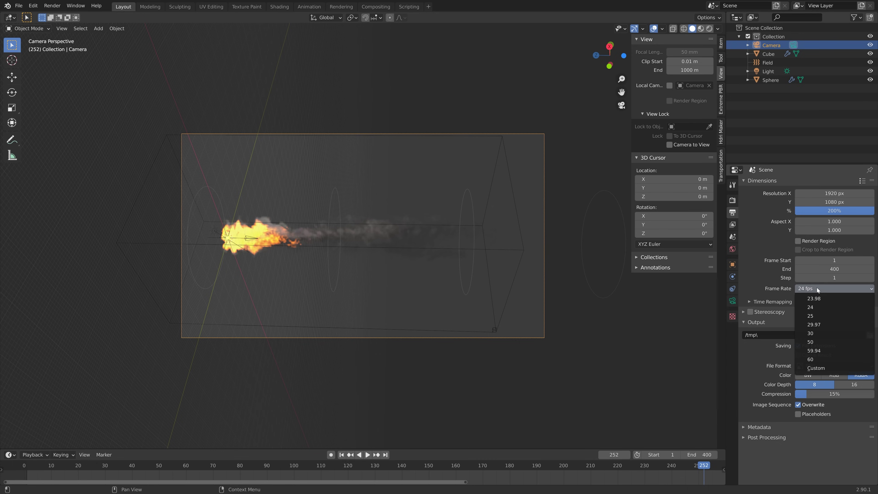
{"action": "left_click", "coordinate": [825, 333]}
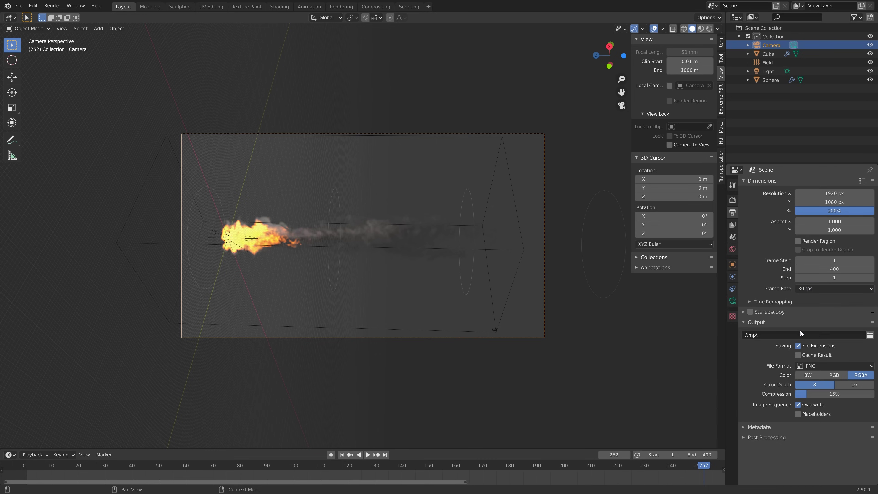
- Save the project as a new version, tut3.blend
{"action": "key", "text": "ctrl+shift+s"}
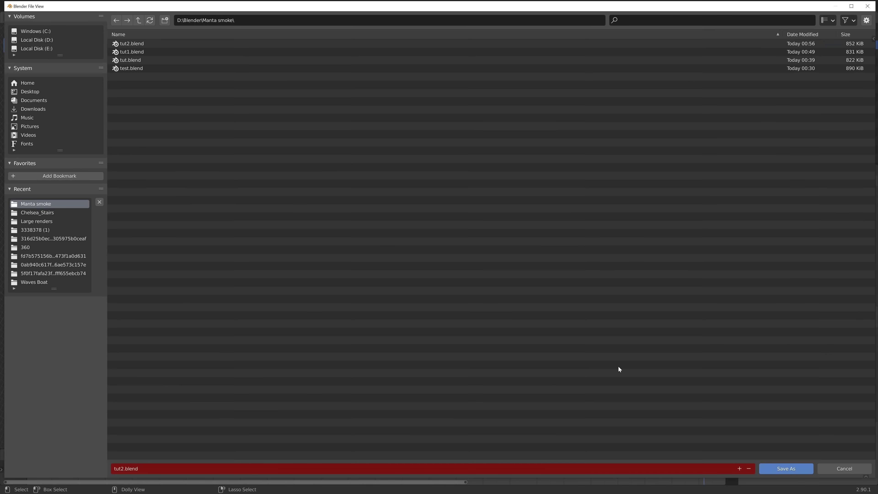
{"action": "left_click", "coordinate": [739, 468]}
{"action": "left_click", "coordinate": [766, 468]}
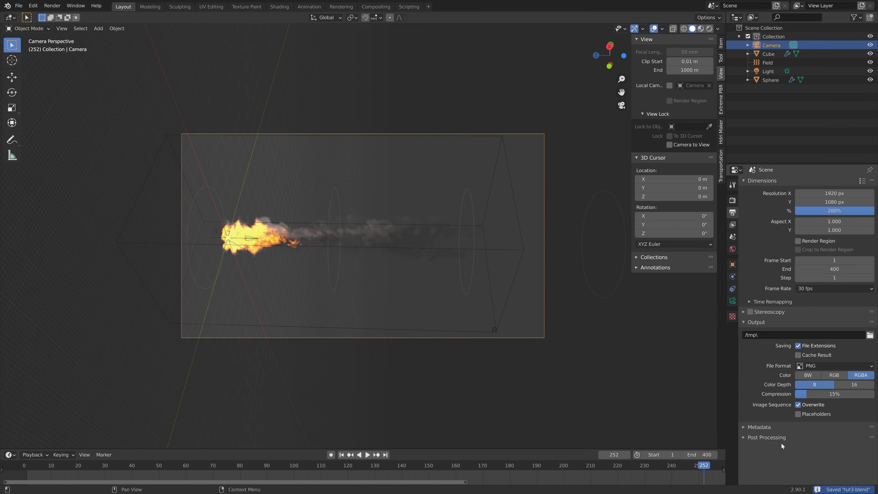
- Set the render output to a new Rocket folder under E:\Large renders, with file prefix 'tut'
{"action": "left_click", "coordinate": [869, 335]}
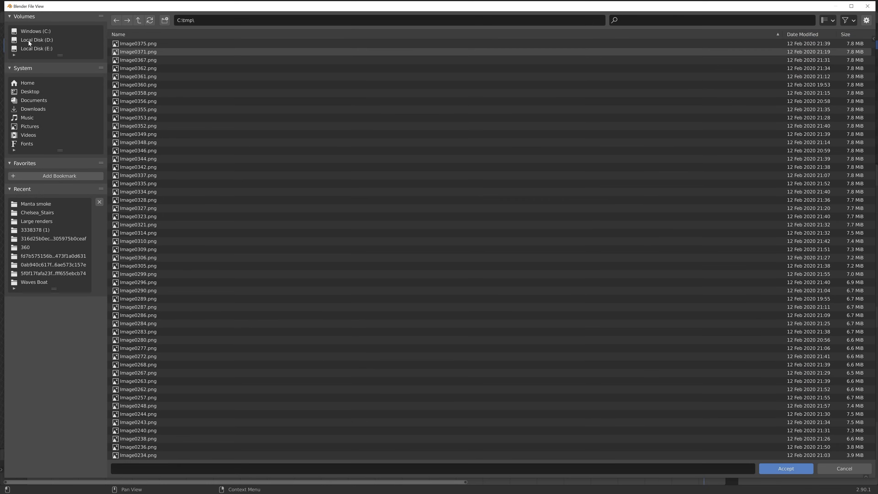
{"action": "left_click", "coordinate": [28, 48]}
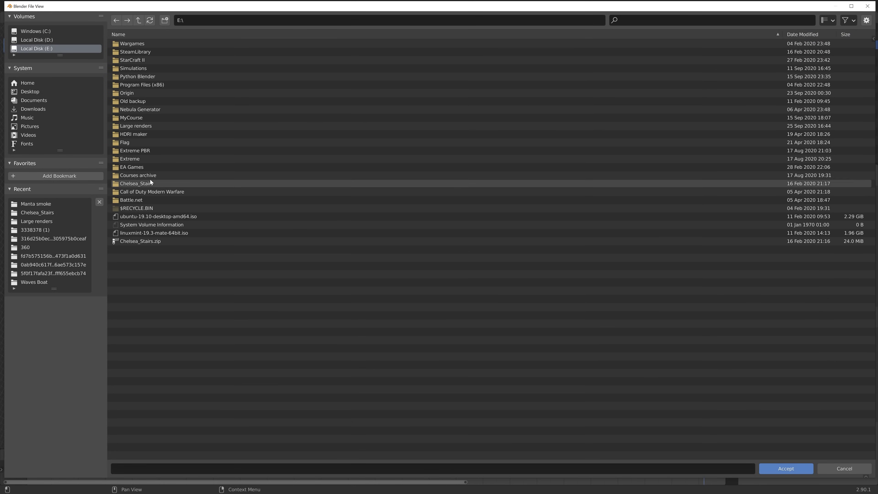
{"action": "double_click", "coordinate": [150, 128]}
{"action": "left_click", "coordinate": [164, 20]}
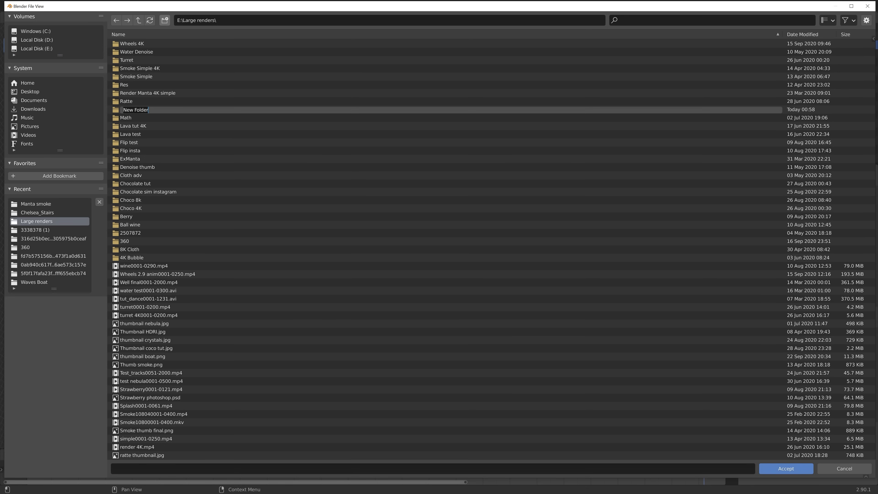
{"action": "type", "text": "Rocket"}
{"action": "key", "text": "Return"}
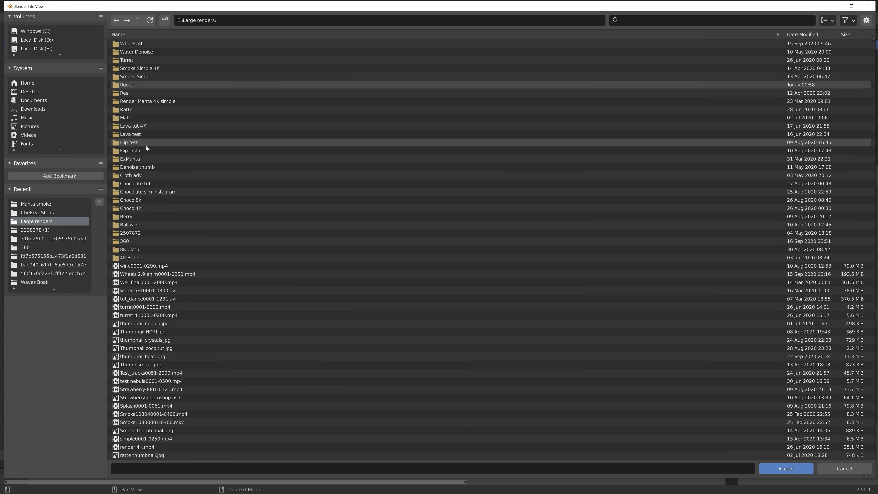
{"action": "double_click", "coordinate": [132, 85]}
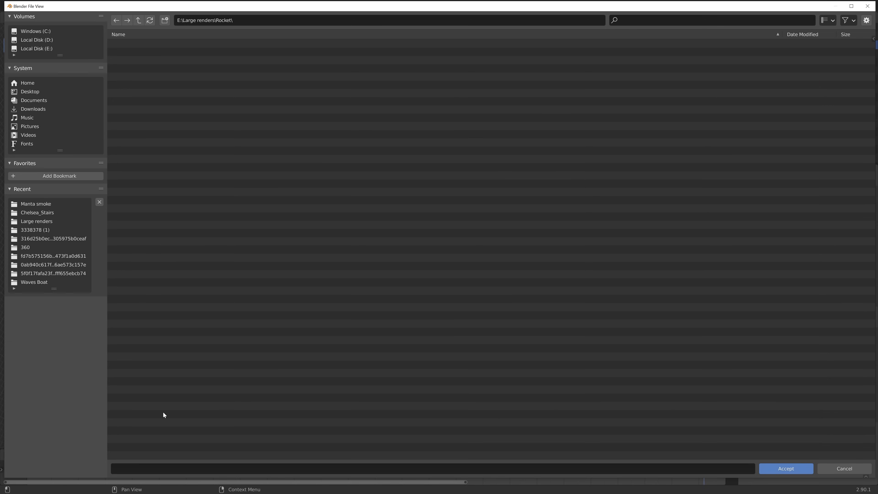
{"action": "left_click", "coordinate": [160, 465]}
{"action": "type", "text": "tut"}
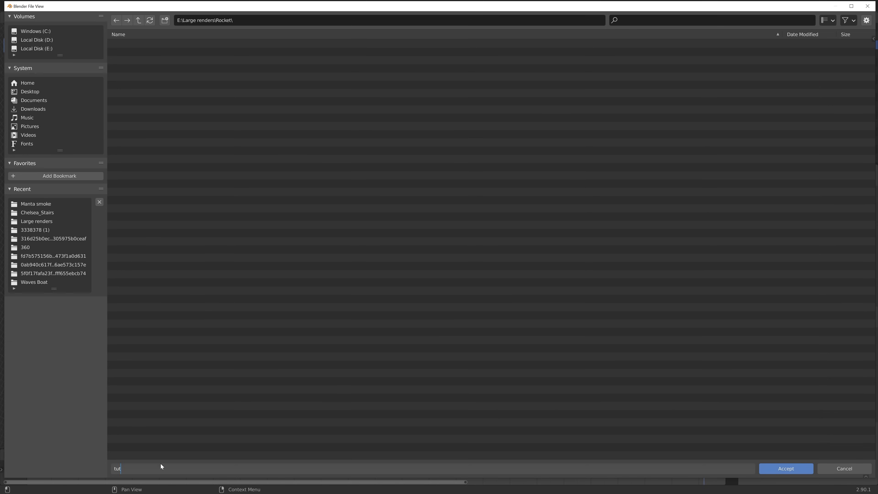
{"action": "key", "text": "Return"}
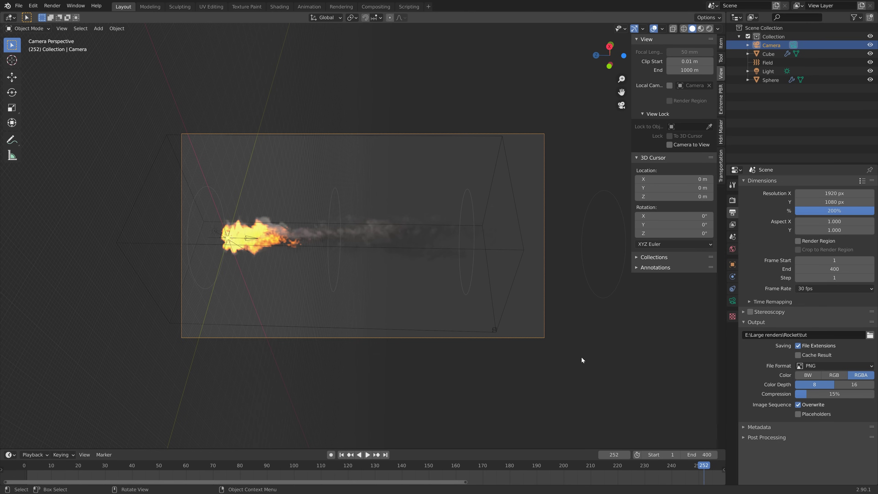
- Hide the Sphere in both the viewport and renders
{"action": "left_click", "coordinate": [856, 19]}
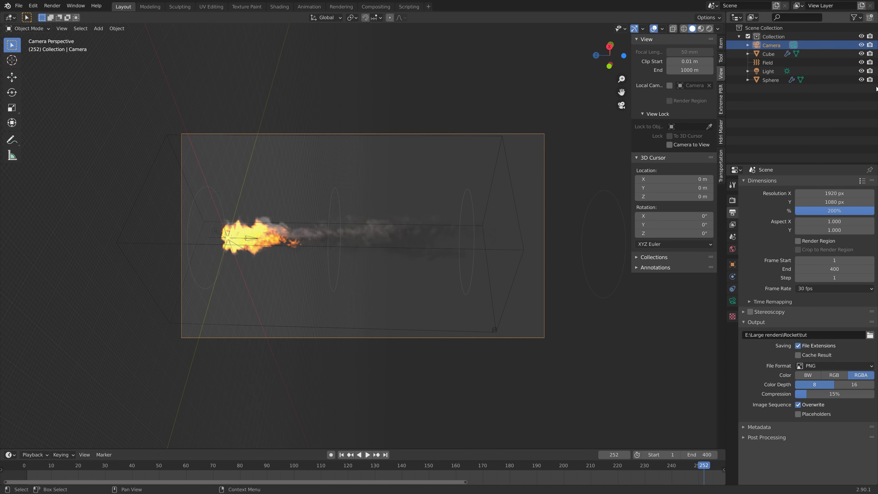
{"action": "left_click", "coordinate": [861, 80]}
{"action": "left_click", "coordinate": [870, 80]}
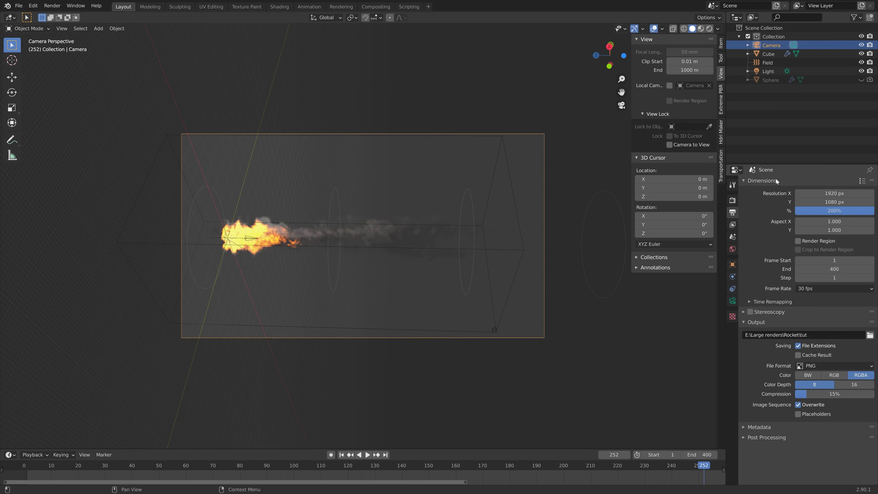
- Preview rendered shading at frame 71 with a black world background and overlays hidden
{"action": "left_click", "coordinate": [708, 29]}
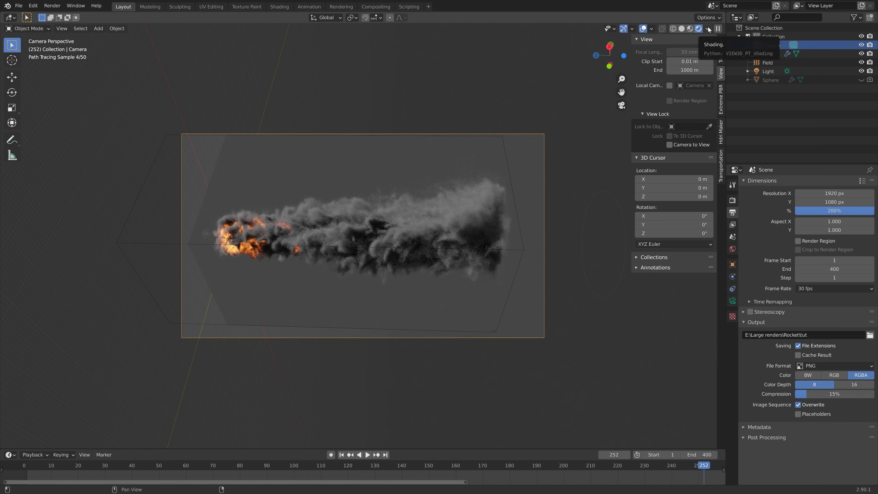
{"action": "left_click", "coordinate": [342, 462]}
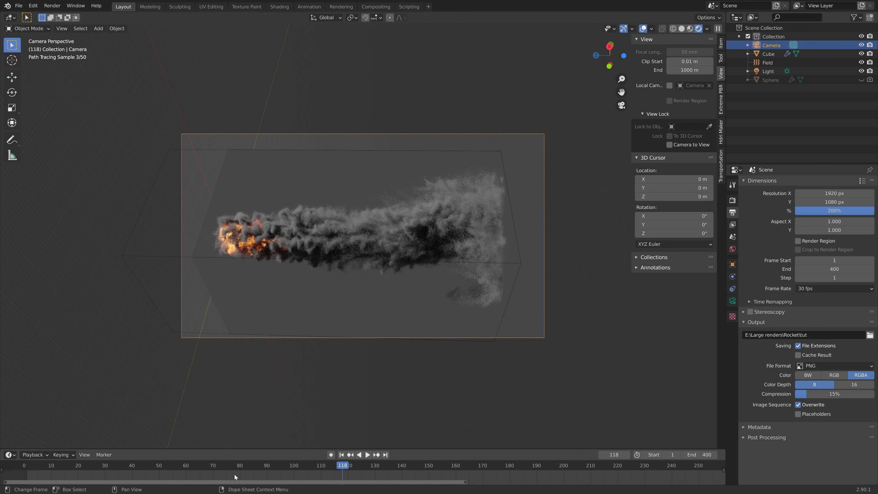
{"action": "left_click", "coordinate": [215, 464]}
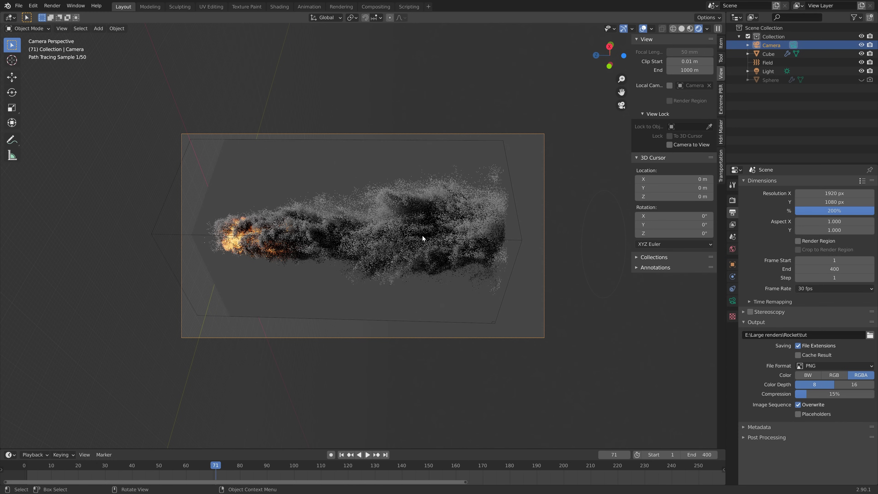
{"action": "left_click", "coordinate": [732, 249]}
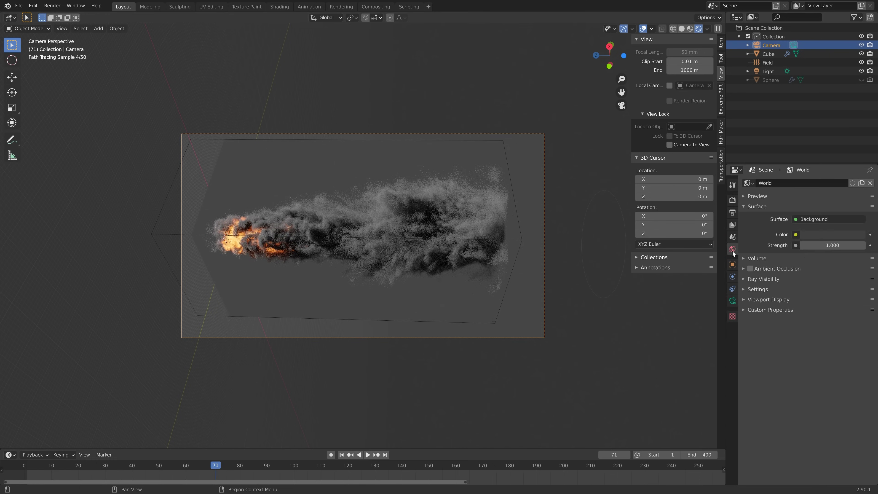
{"action": "left_click", "coordinate": [830, 234]}
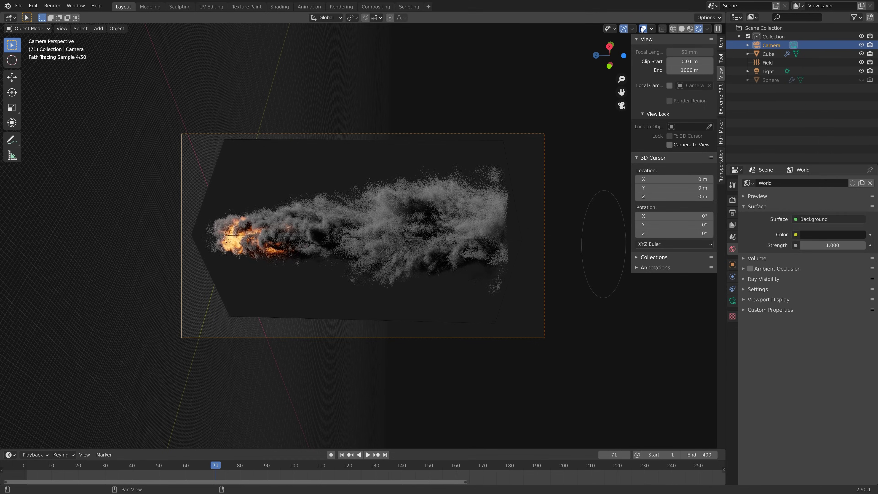
{"action": "left_click", "coordinate": [642, 28]}
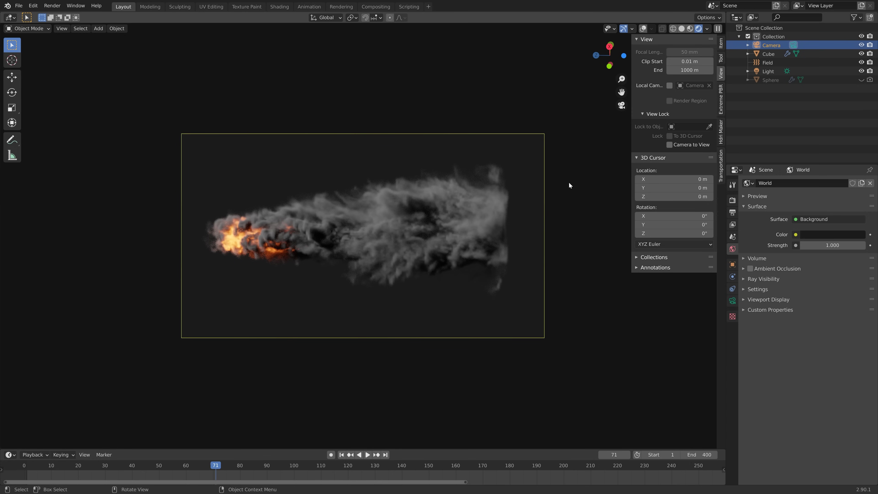
- Move the camera and tilt it around the Y axis to frame the fire and smoke
{"action": "key", "text": "g"}
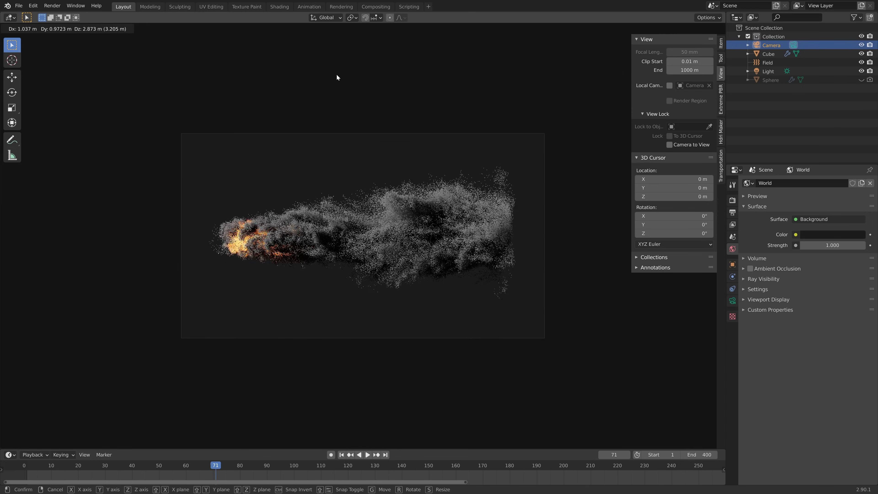
{"action": "left_click", "coordinate": [407, 186]}
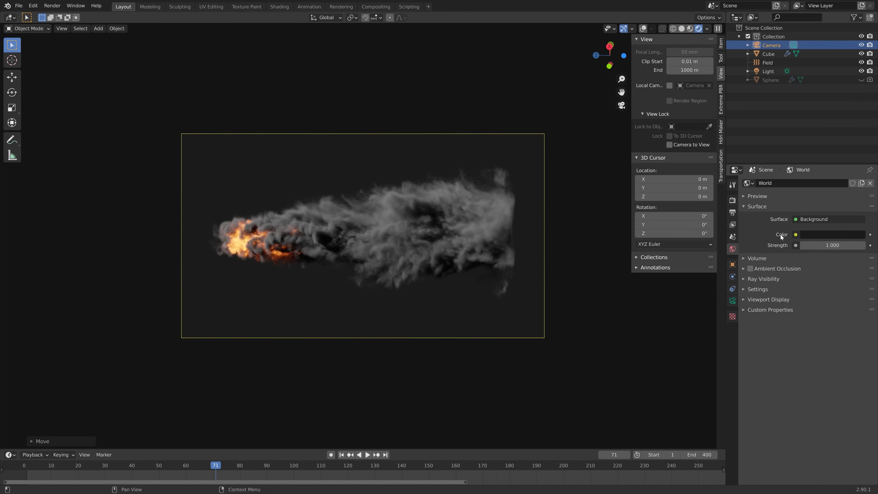
{"action": "key", "text": "r"}
{"action": "key", "text": "z"}
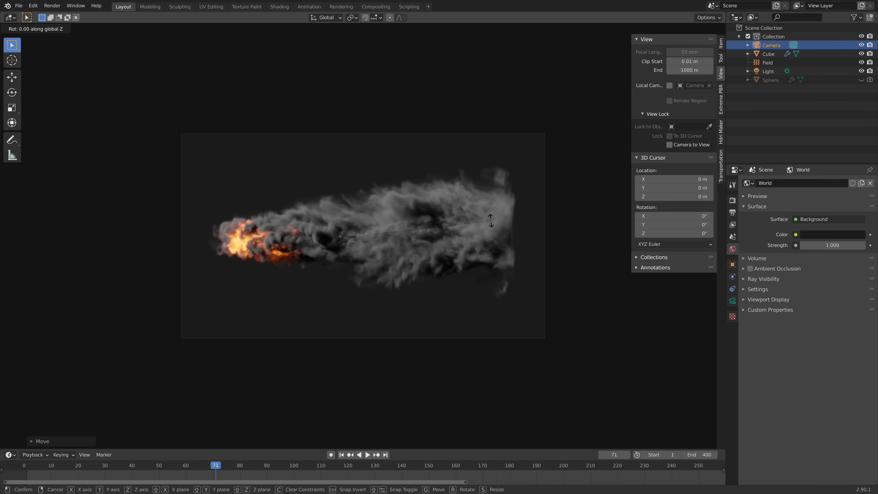
{"action": "key", "text": "y"}
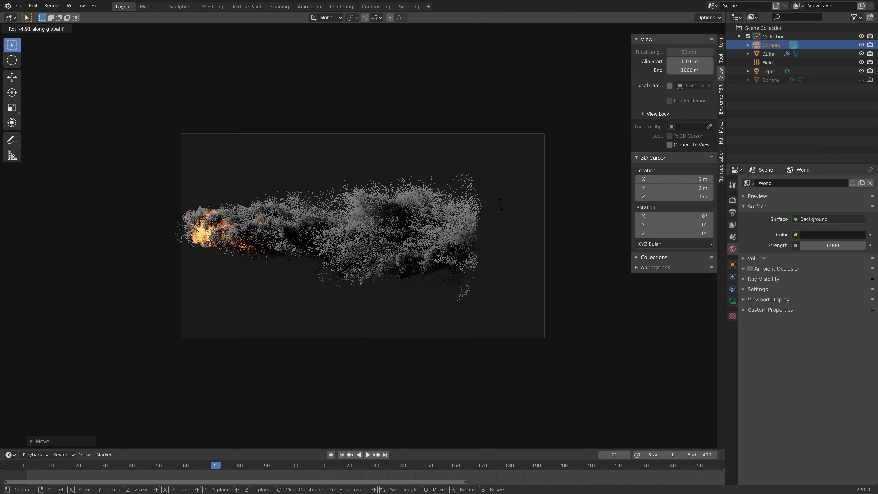
{"action": "left_click", "coordinate": [528, 209]}
{"action": "key", "text": "g"}
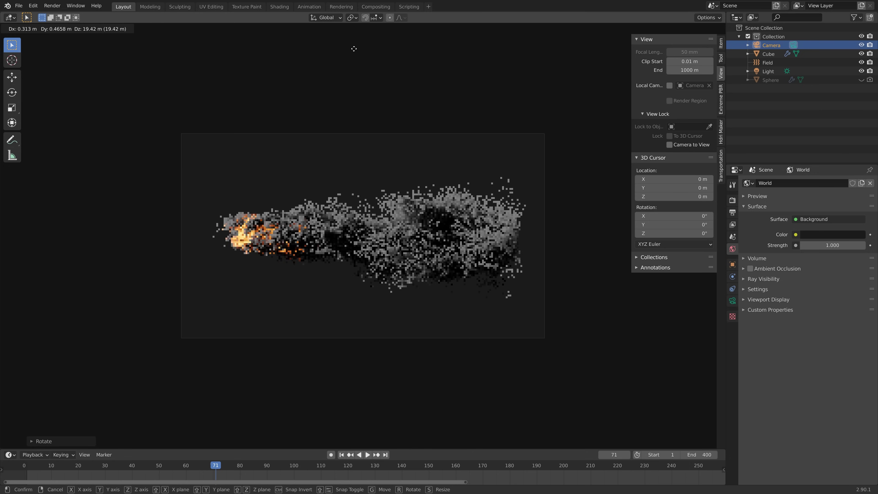
{"action": "key", "text": "Escape"}
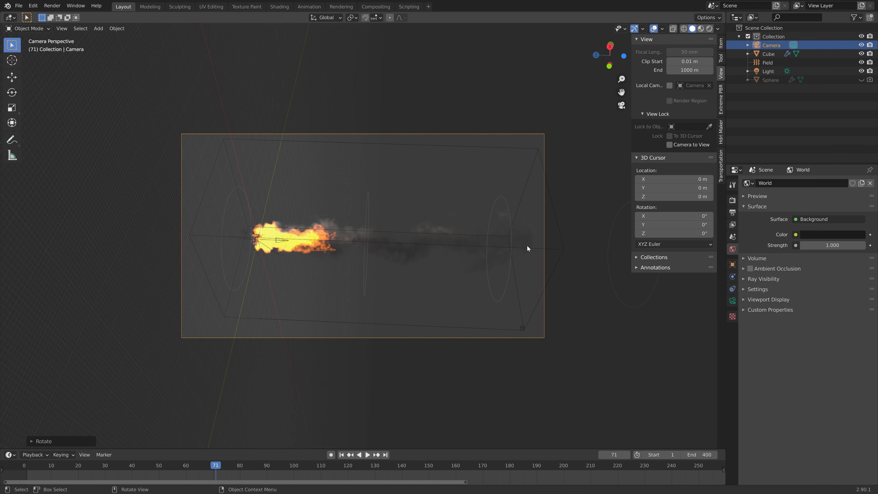
{"action": "key", "text": "g"}
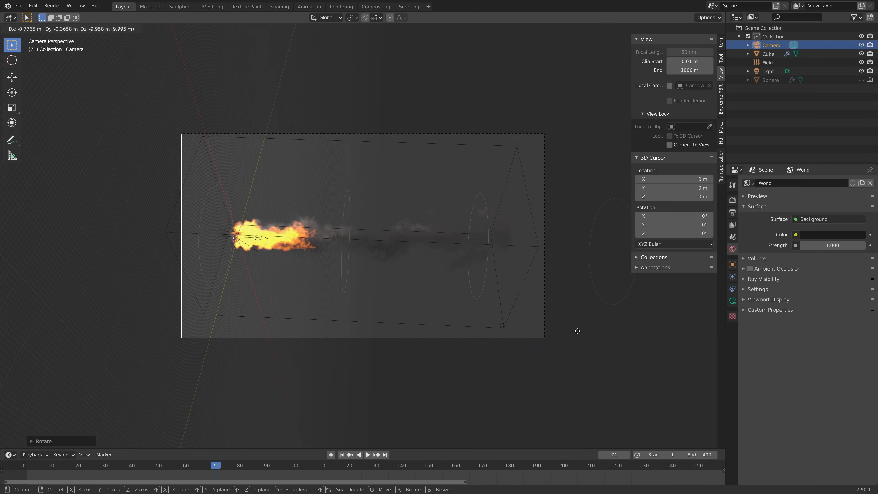
{"action": "left_click", "coordinate": [577, 331]}
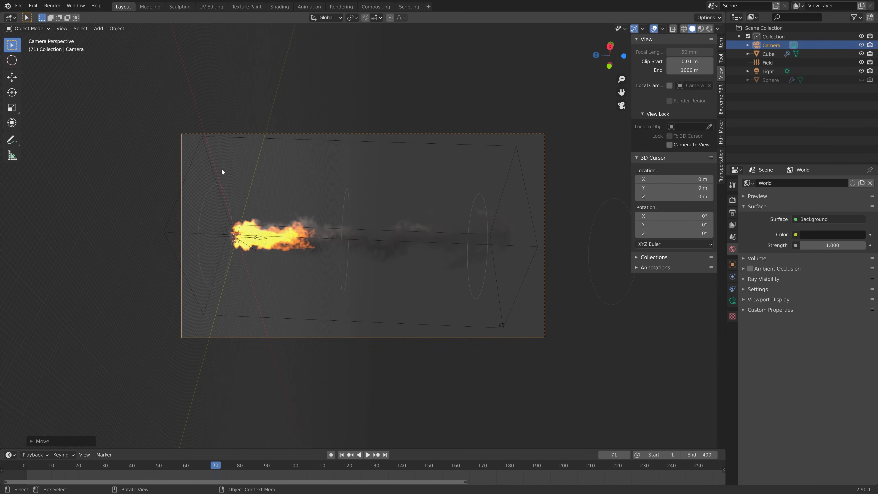
- Save the project as tut4.blend
{"action": "key", "text": "ctrl+shift+s"}
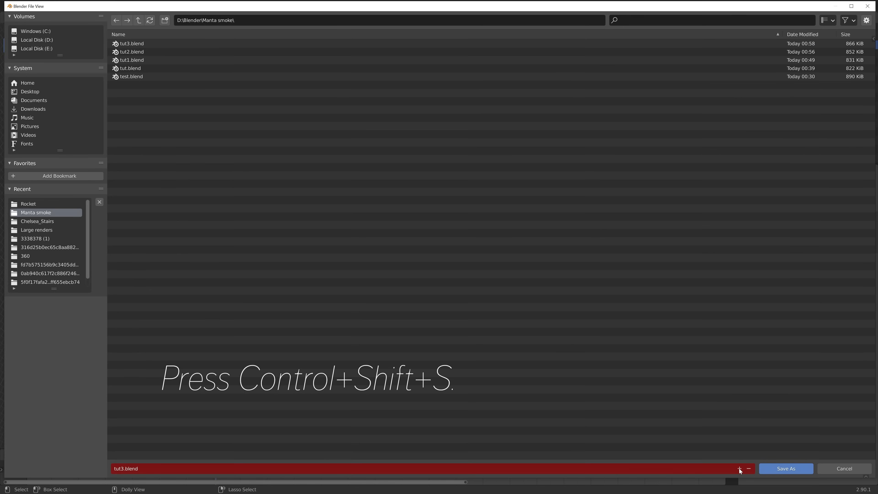
{"action": "left_click", "coordinate": [738, 469]}
{"action": "left_click", "coordinate": [773, 466]}
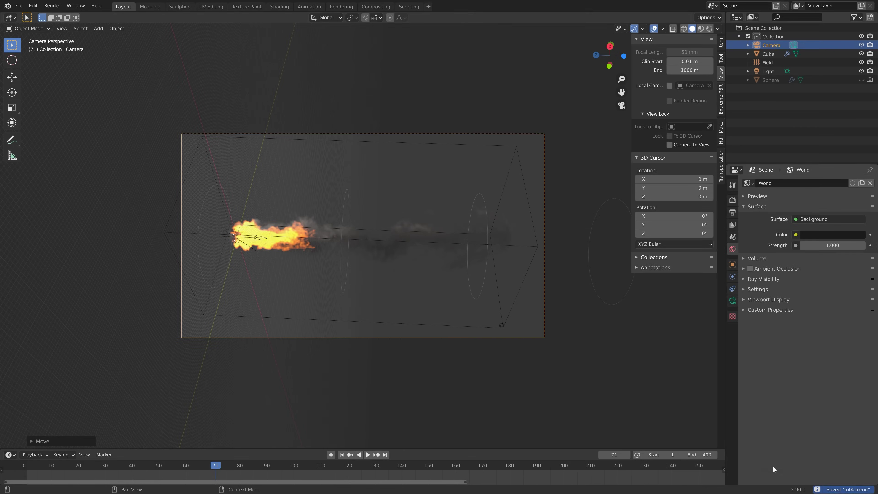
- Free the baked fire and smoke cache on the Cube domain
{"action": "left_click", "coordinate": [532, 247]}
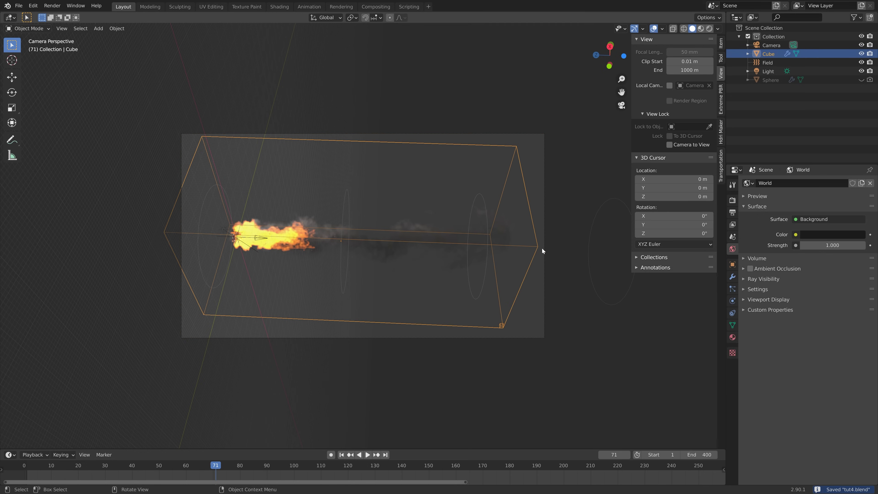
{"action": "left_click", "coordinate": [732, 301]}
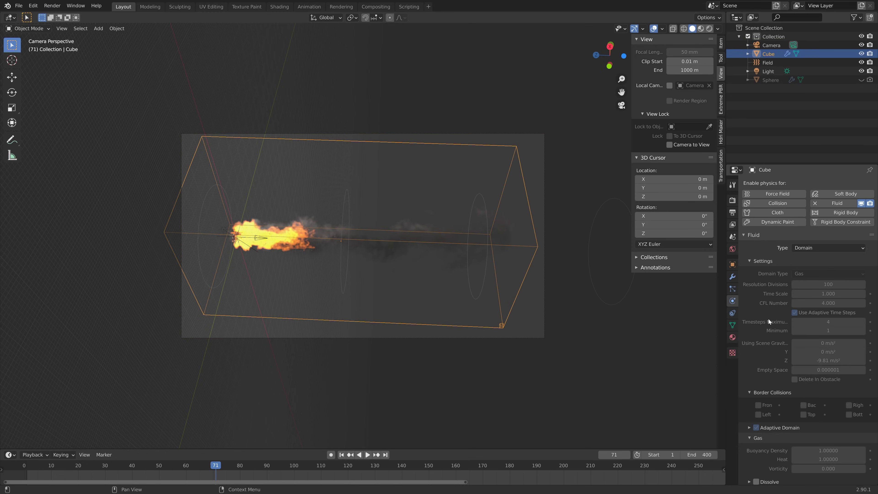
{"action": "scroll", "coordinate": [777, 327], "scroll_direction": "down", "scroll_amount": 15}
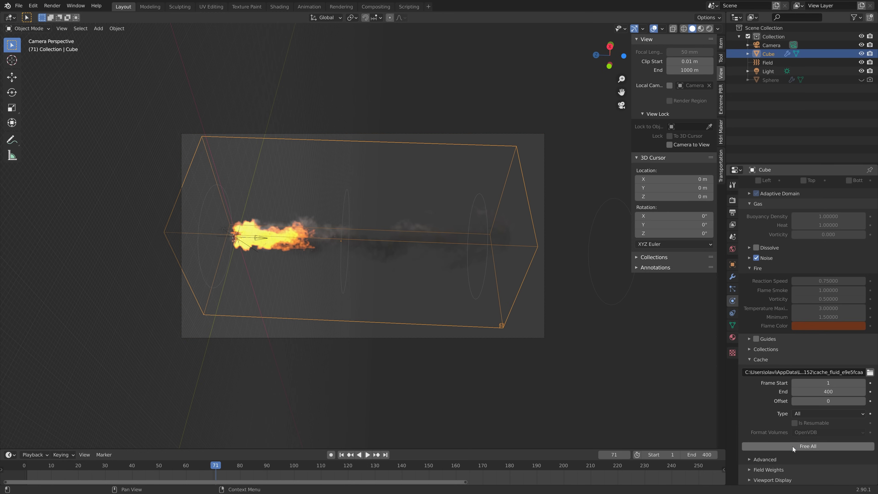
{"action": "left_click", "coordinate": [792, 446]}
- Set the domain's Resolution Divisions to 200 and save the file
{"action": "scroll", "coordinate": [771, 381], "scroll_direction": "up", "scroll_amount": 10}
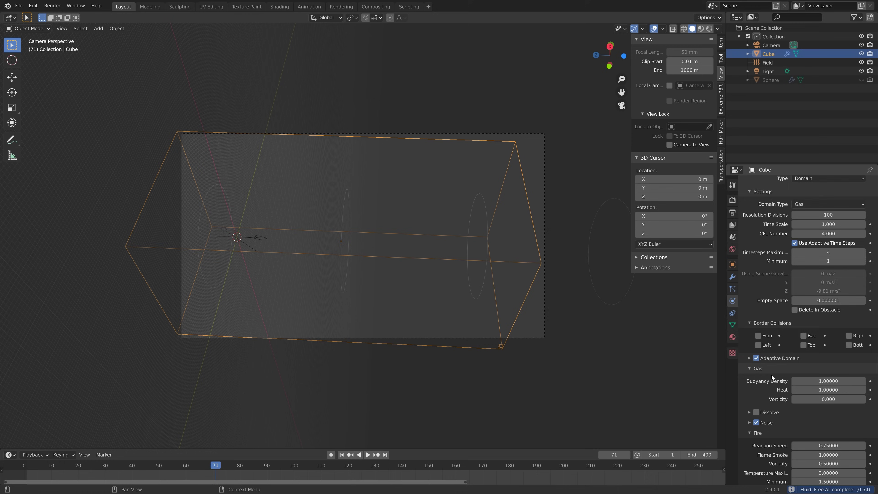
{"action": "scroll", "coordinate": [772, 375], "scroll_direction": "up", "scroll_amount": 5}
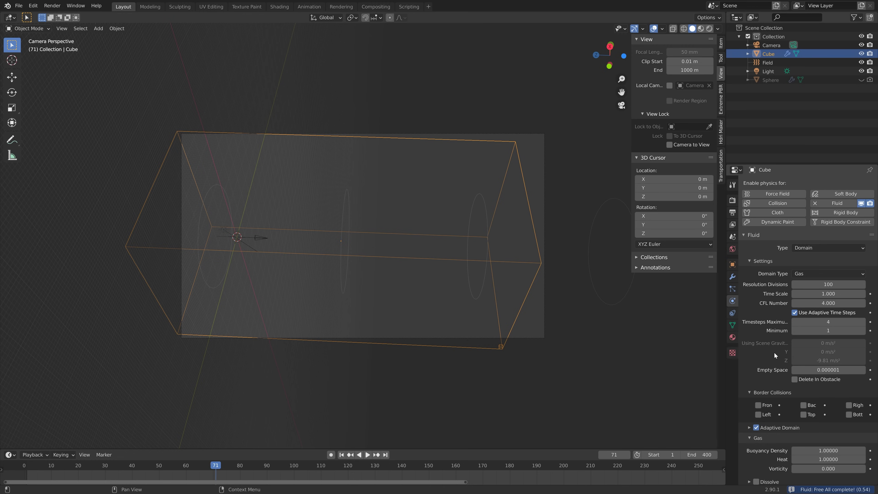
{"action": "left_click", "coordinate": [806, 283]}
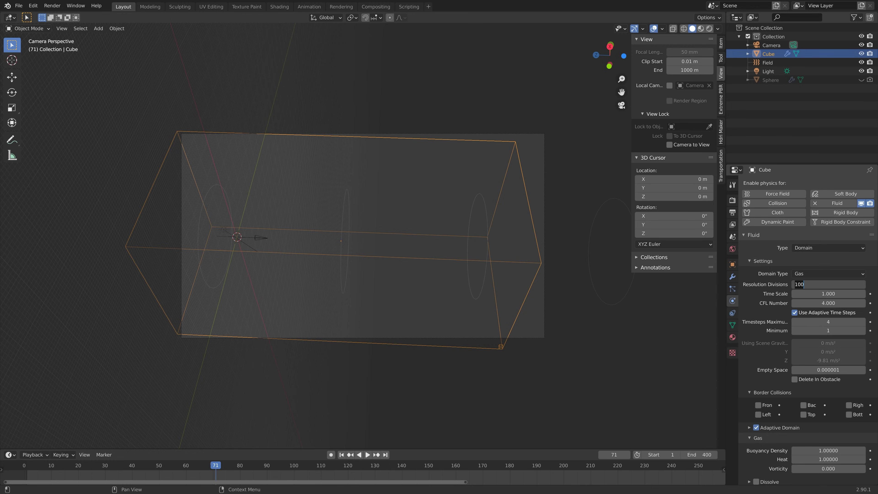
{"action": "type", "text": "200"}
{"action": "key", "text": "Return"}
{"action": "scroll", "coordinate": [775, 313], "scroll_direction": "down", "scroll_amount": 10}
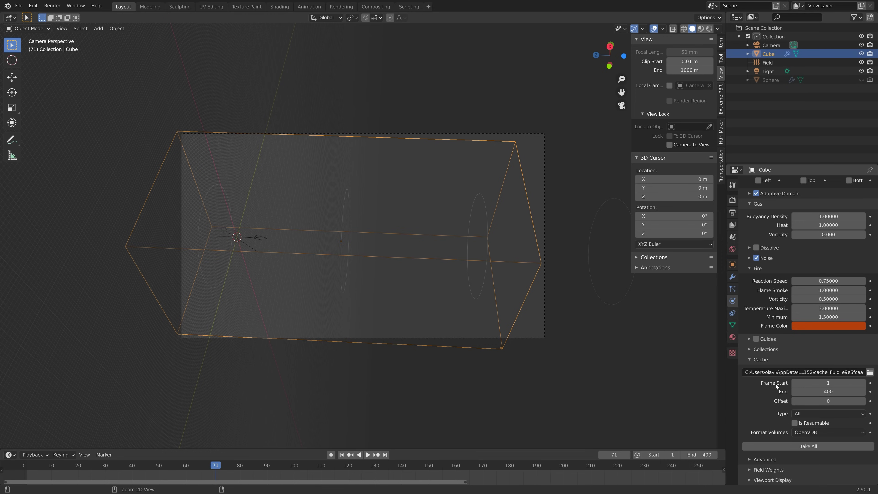
{"action": "key", "text": "ctrl+s"}
- Move the camera along its depth axis and reposition it around the simulation
{"action": "left_click", "coordinate": [546, 327]}
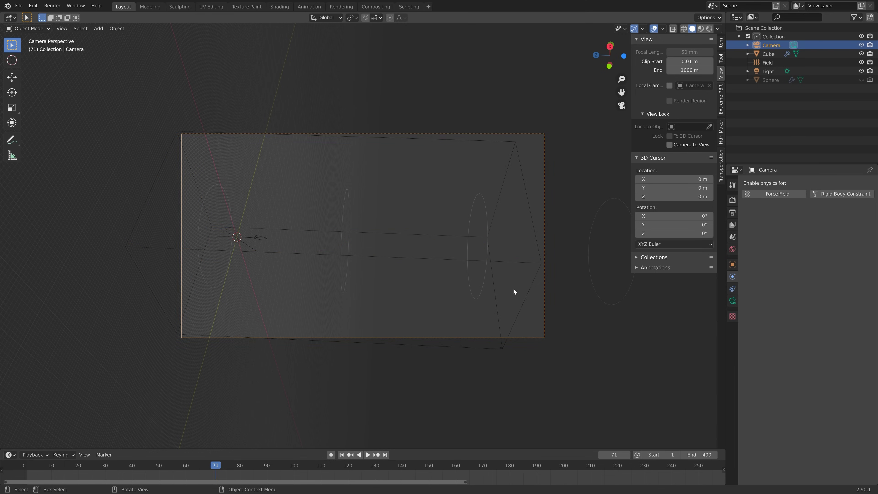
{"action": "key", "text": "g"}
{"action": "key", "text": "z"}
{"action": "key", "text": "z"}
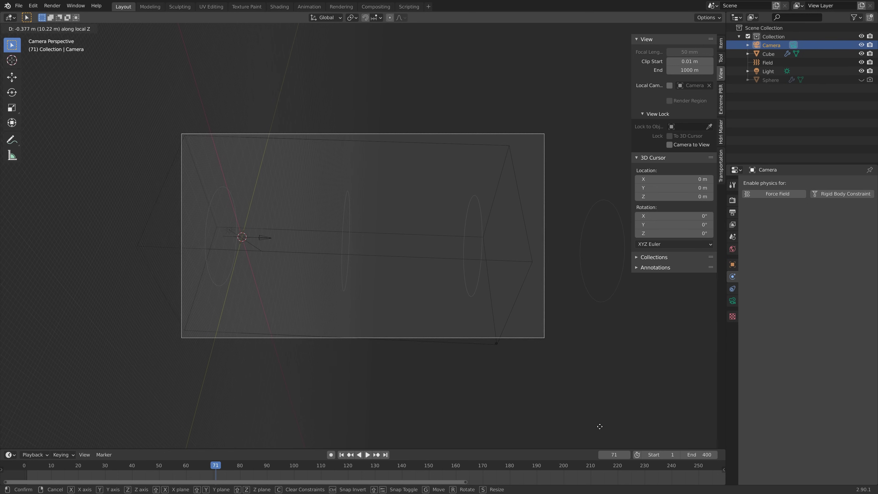
{"action": "left_click", "coordinate": [602, 392]}
{"action": "key", "text": "g"}
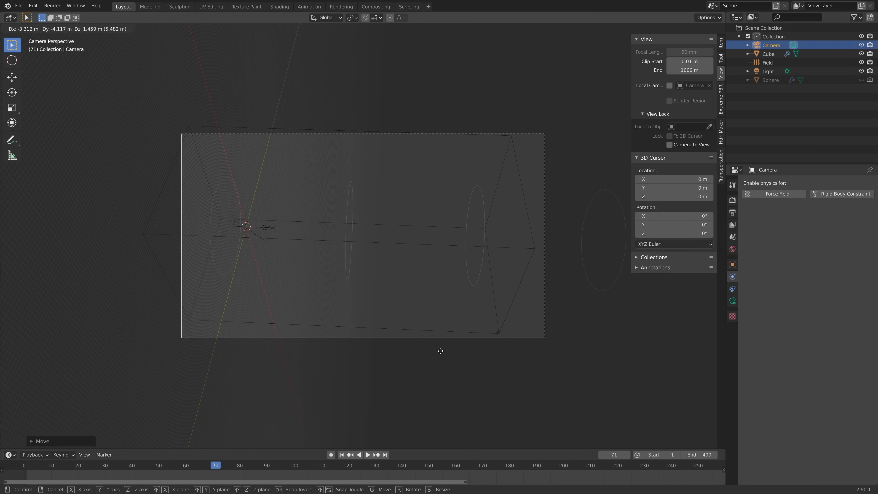
{"action": "left_click", "coordinate": [420, 221]}
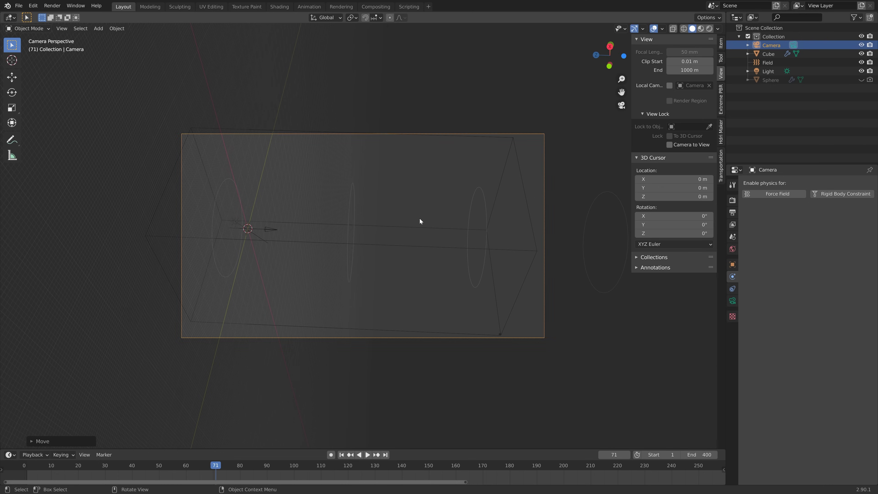
{"action": "key", "text": "g"}
{"action": "left_click", "coordinate": [448, 273]}
- Bake All for the Cube fluid domain's fire and smoke simulation
{"action": "left_click", "coordinate": [521, 186]}
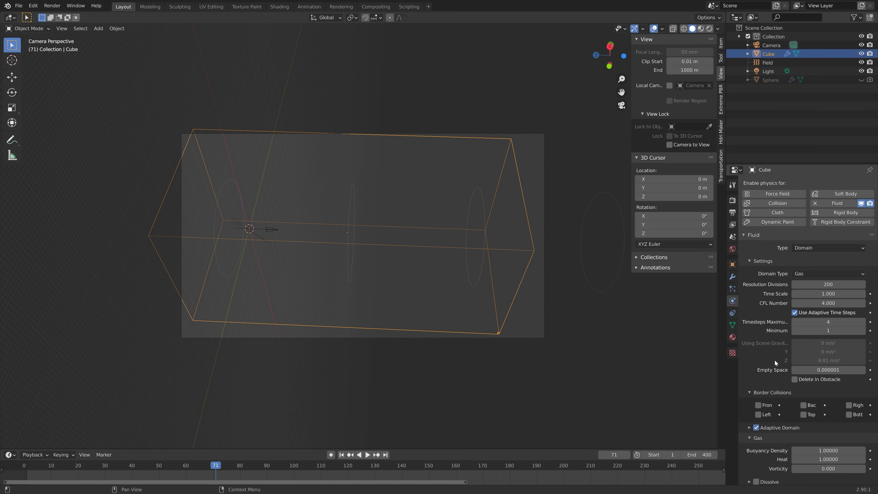
{"action": "scroll", "coordinate": [775, 360], "scroll_direction": "down", "scroll_amount": 14}
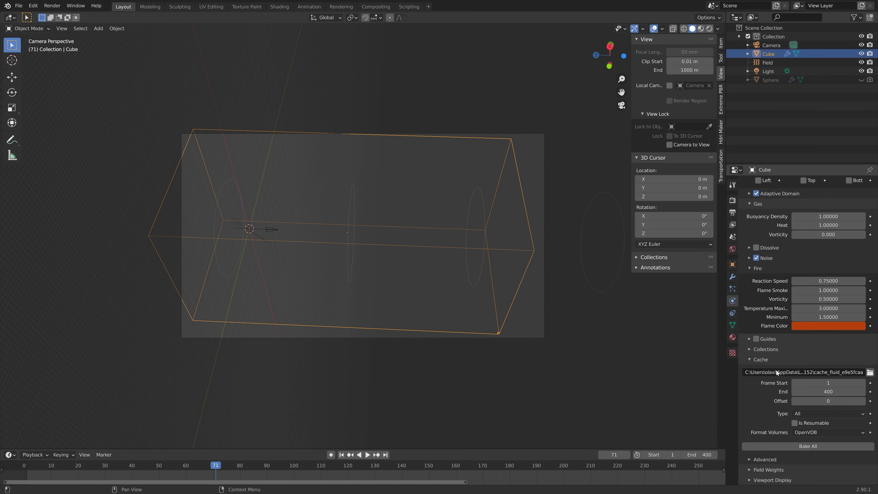
{"action": "left_click", "coordinate": [803, 447]}
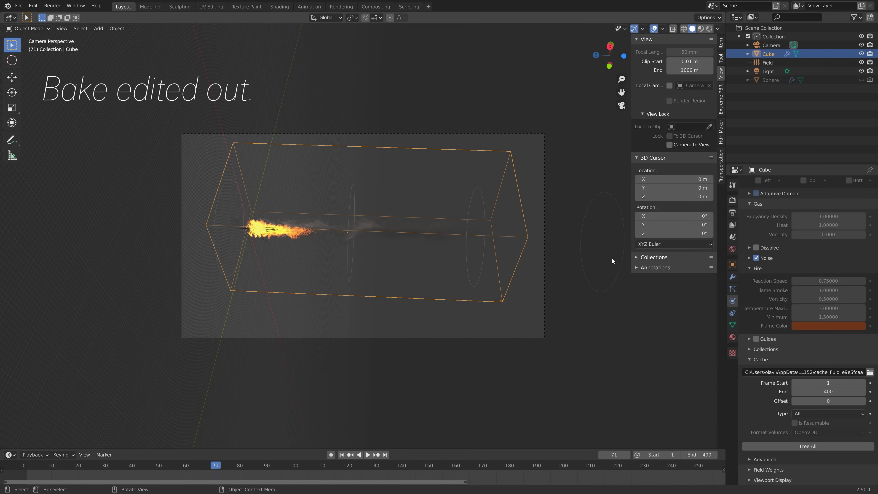
- Save the project as tut5.blend
{"action": "left_click", "coordinate": [18, 6]}
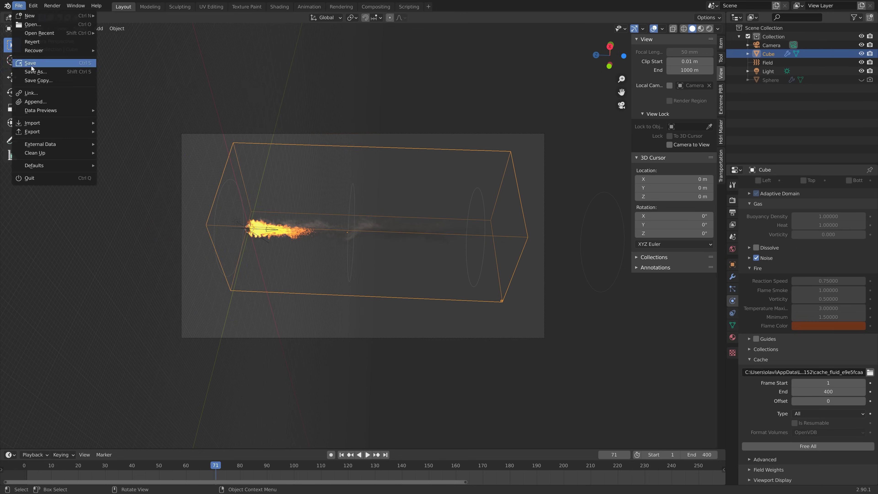
{"action": "left_click", "coordinate": [31, 63]}
{"action": "left_click", "coordinate": [784, 471]}
- Preview the plume in rendered shading at frame 145 with overlays hidden
{"action": "left_click", "coordinate": [698, 29]}
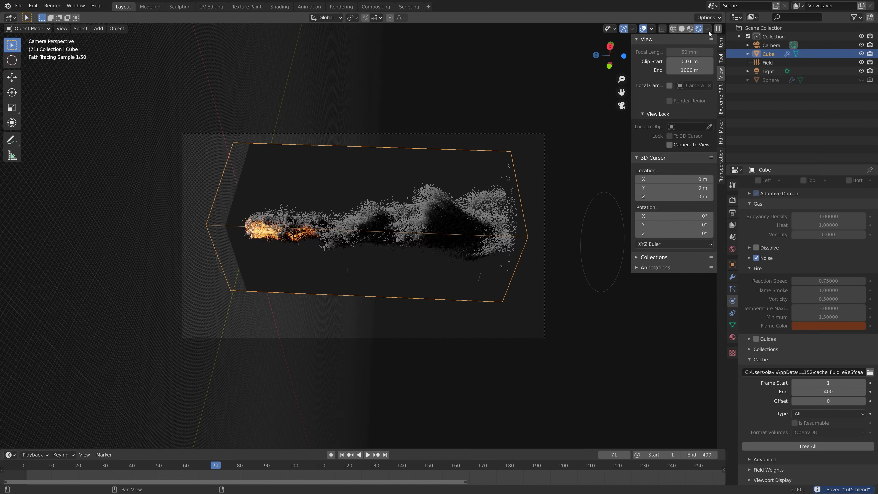
{"action": "left_click", "coordinate": [643, 29]}
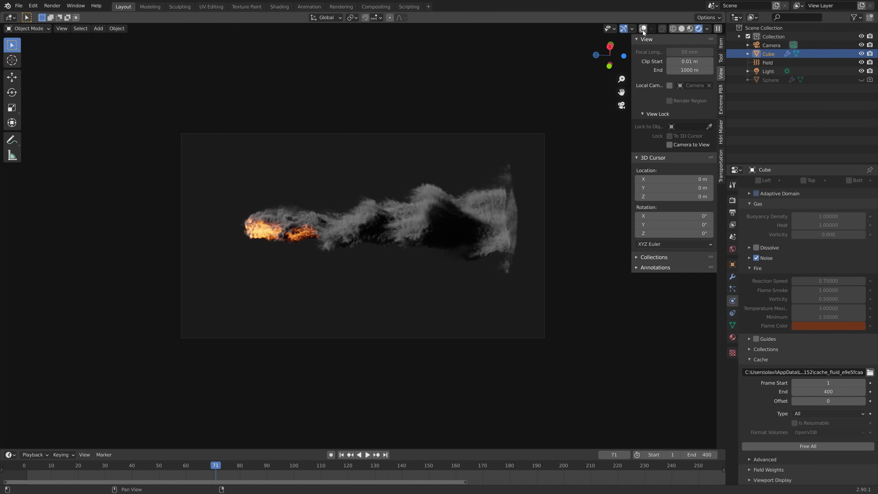
{"action": "left_click", "coordinate": [416, 465]}
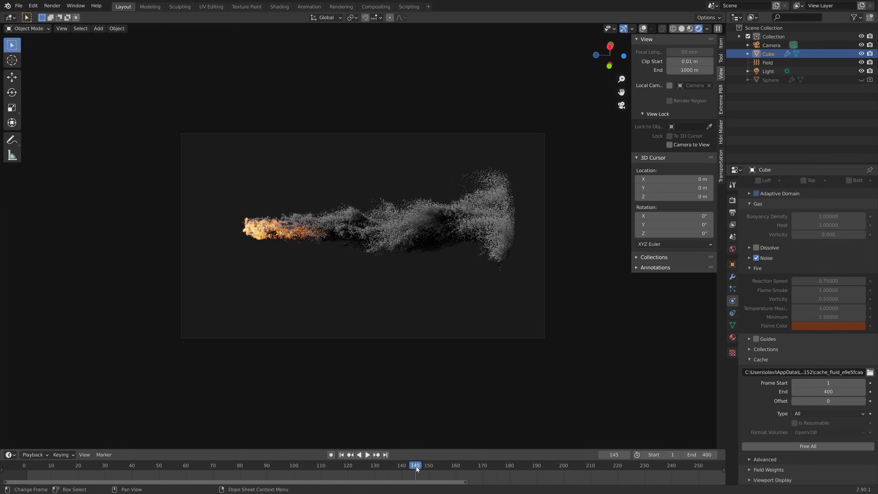
{"action": "left_click", "coordinate": [681, 28]}
{"action": "left_click", "coordinate": [699, 28]}
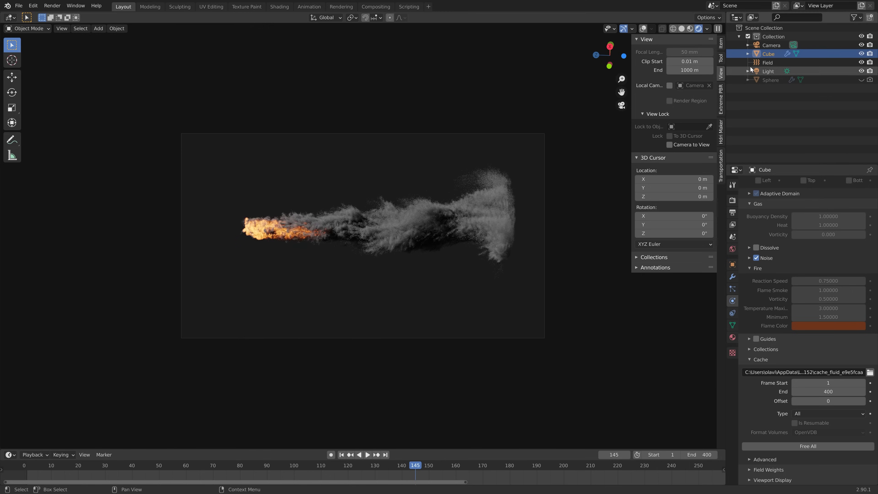
- Dolly the camera twice along its local Z and rotate it to frame the plume
{"action": "left_click", "coordinate": [771, 45]}
{"action": "key", "text": "g"}
{"action": "key", "text": "z"}
{"action": "key", "text": "z"}
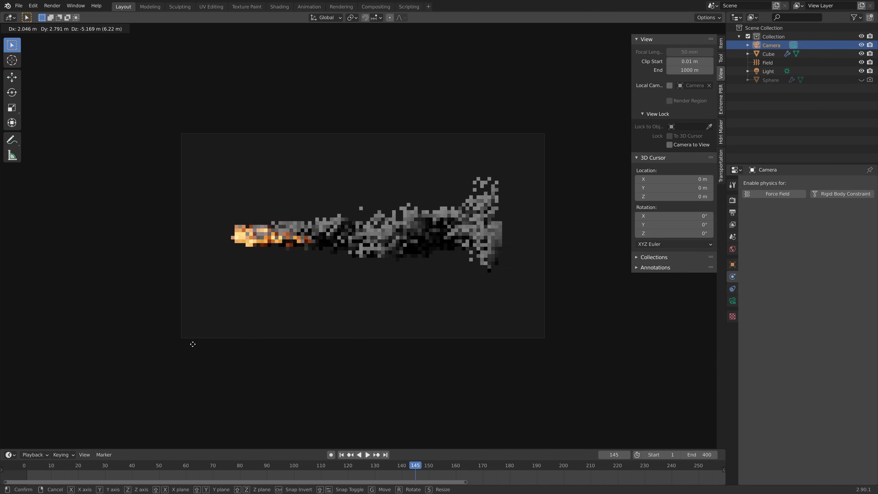
{"action": "left_click", "coordinate": [368, 308]}
{"action": "key", "text": "g"}
{"action": "key", "text": "z"}
{"action": "key", "text": "z"}
{"action": "left_click", "coordinate": [350, 109]}
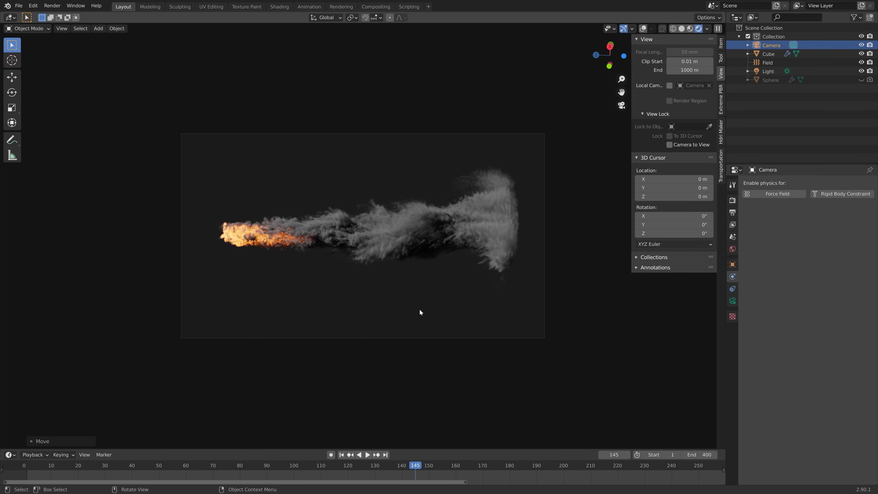
{"action": "key", "text": "r"}
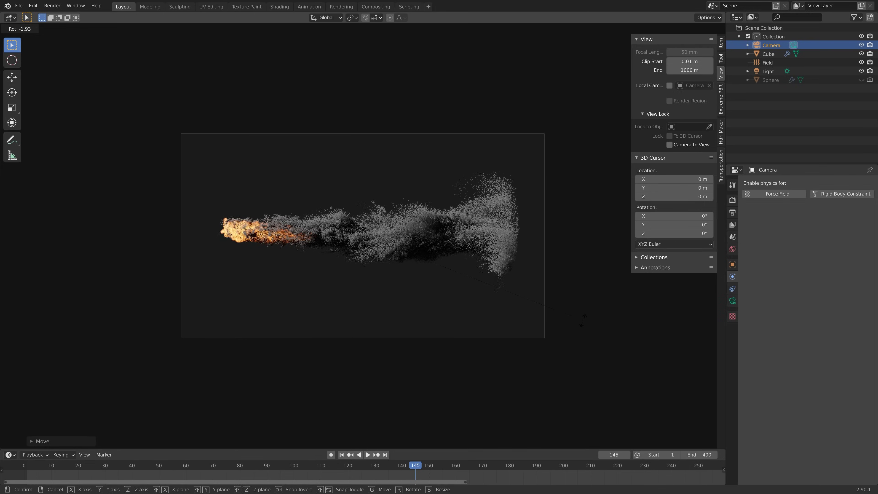
{"action": "left_click", "coordinate": [429, 241]}
- Return to solid shading, check the output settings, and save tut5.blend
{"action": "left_click", "coordinate": [682, 28]}
{"action": "left_click", "coordinate": [732, 199]}
{"action": "left_click", "coordinate": [733, 213]}
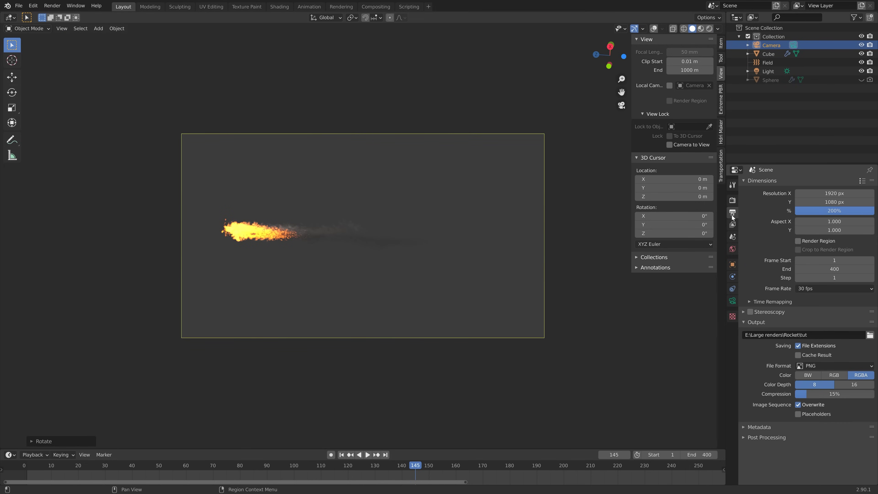
{"action": "key", "text": "ctrl+s"}
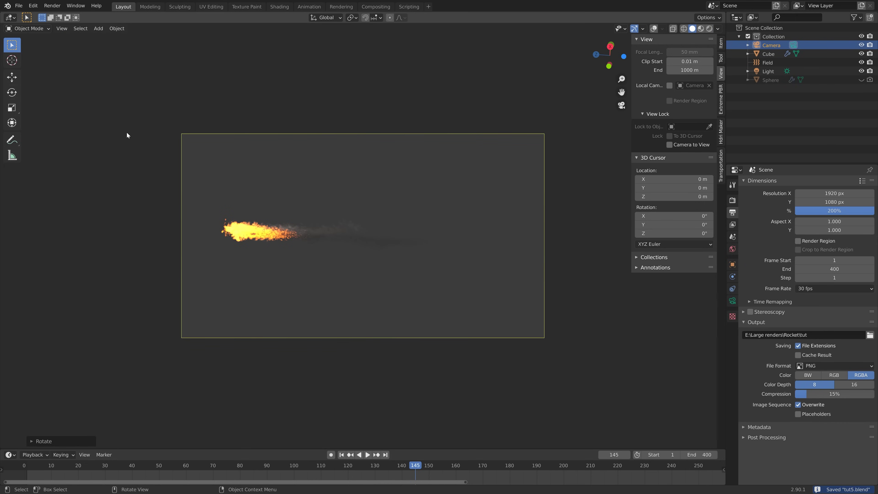
- Preview frame 183 in rendered shading with overlays shown, then return to solid
{"action": "left_click", "coordinate": [710, 28]}
{"action": "left_click", "coordinate": [518, 465]}
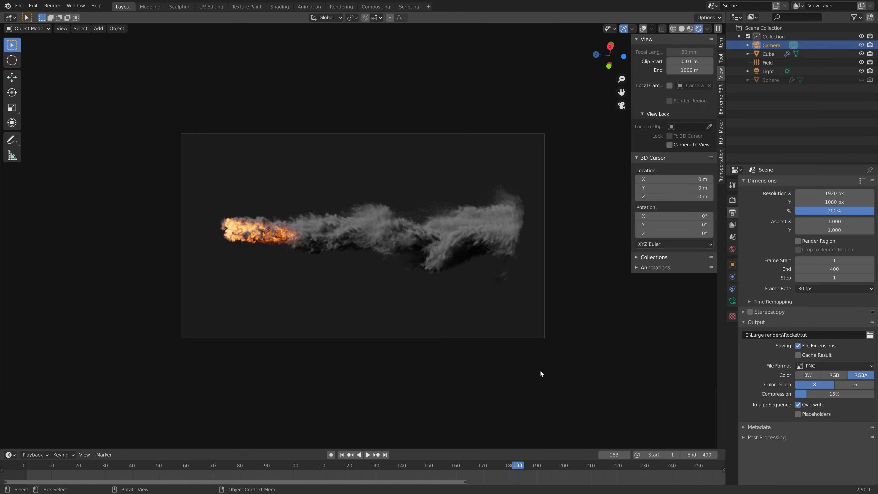
{"action": "left_click", "coordinate": [643, 28]}
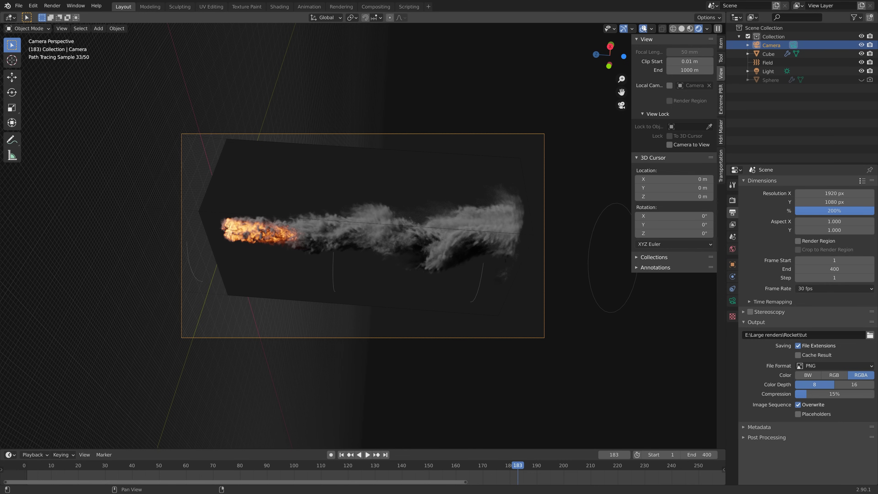
{"action": "left_click", "coordinate": [682, 29]}
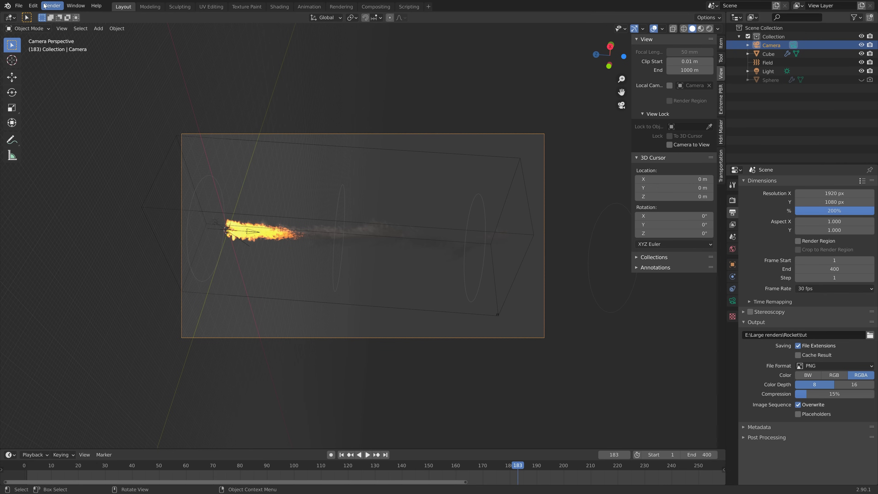
- Render a still image of frame 183 and close the render window
{"action": "left_click", "coordinate": [52, 5]}
{"action": "left_click", "coordinate": [52, 15]}
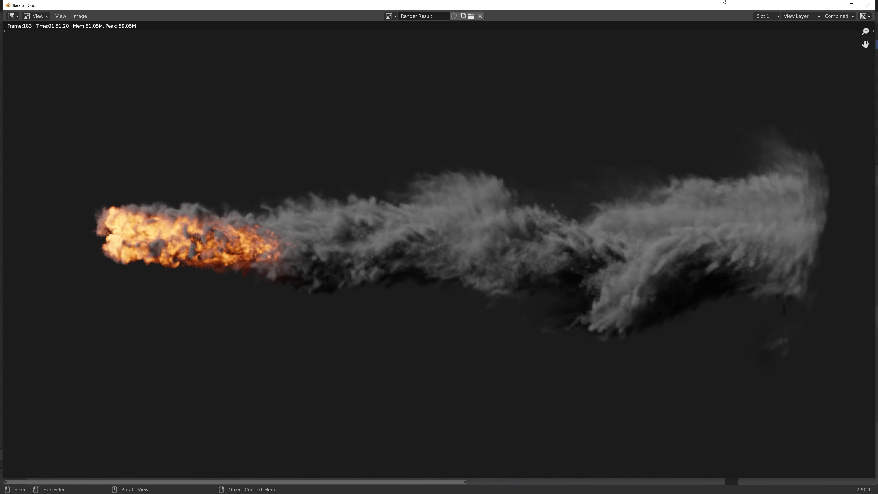
{"action": "left_click", "coordinate": [867, 5]}
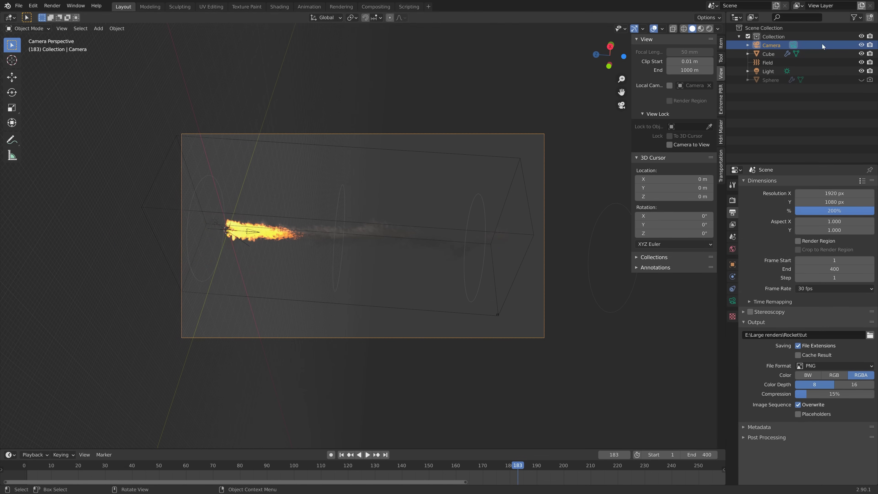
- Pull the camera back along local Z and shift it to reframe frame 183, then save tut5.blend
{"action": "left_click", "coordinate": [708, 29]}
{"action": "key", "text": "g"}
{"action": "key", "text": "z"}
{"action": "key", "text": "z"}
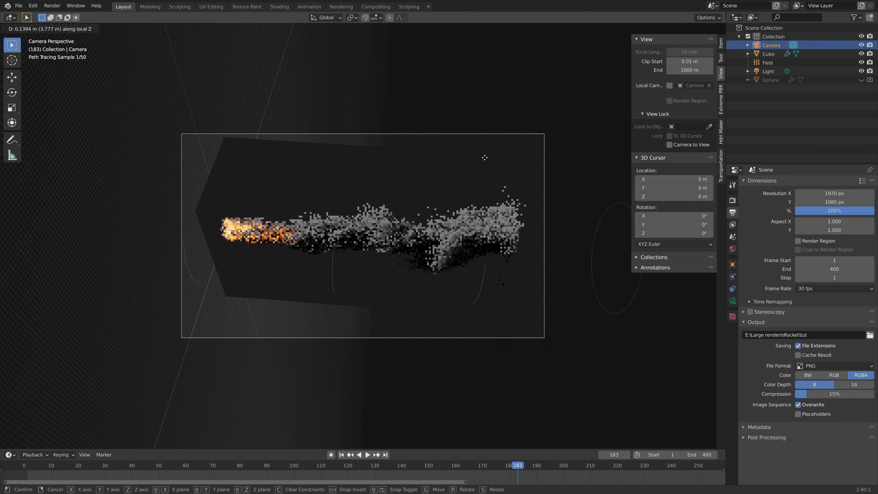
{"action": "left_click", "coordinate": [484, 421]}
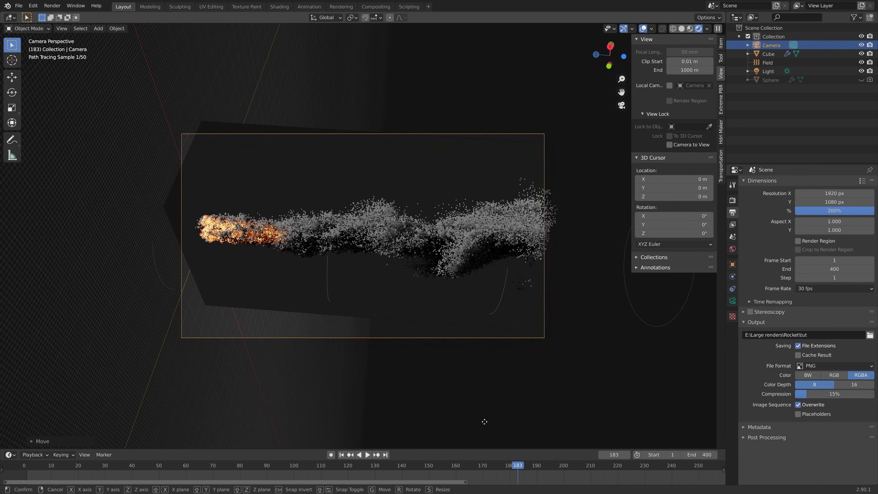
{"action": "key", "text": "g"}
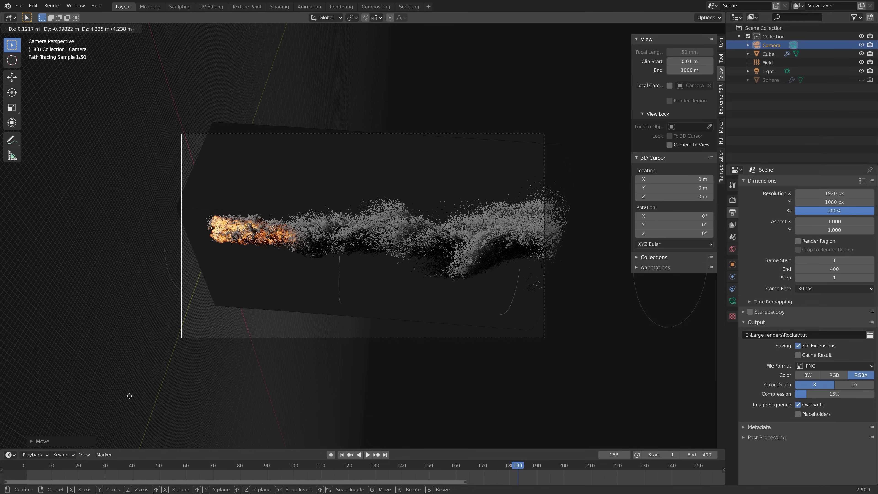
{"action": "left_click", "coordinate": [129, 396]}
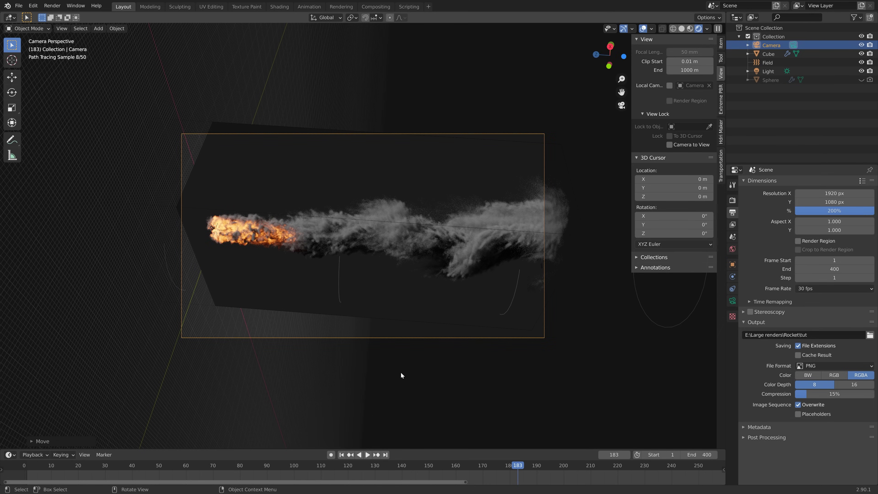
{"action": "left_click", "coordinate": [643, 28]}
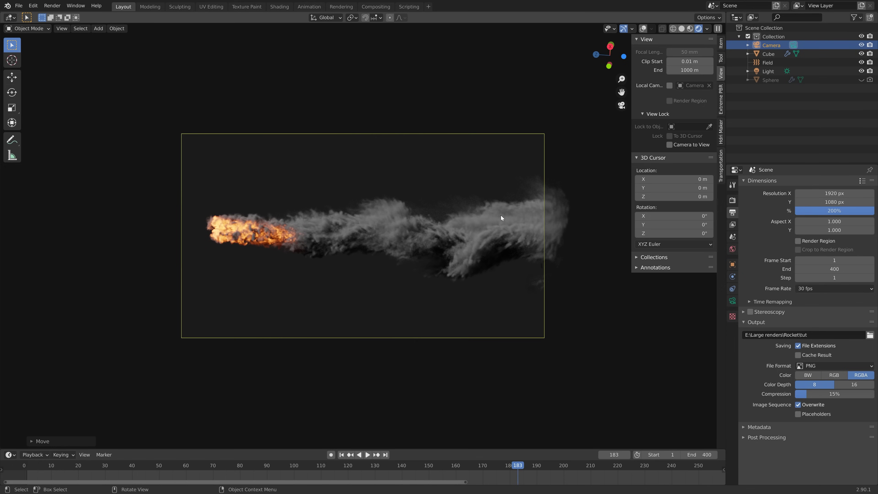
{"action": "key", "text": "g"}
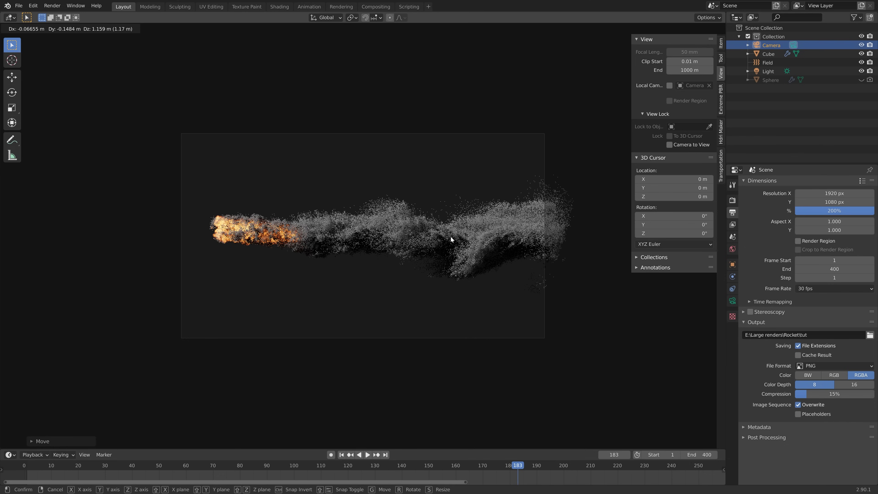
{"action": "left_click", "coordinate": [450, 236]}
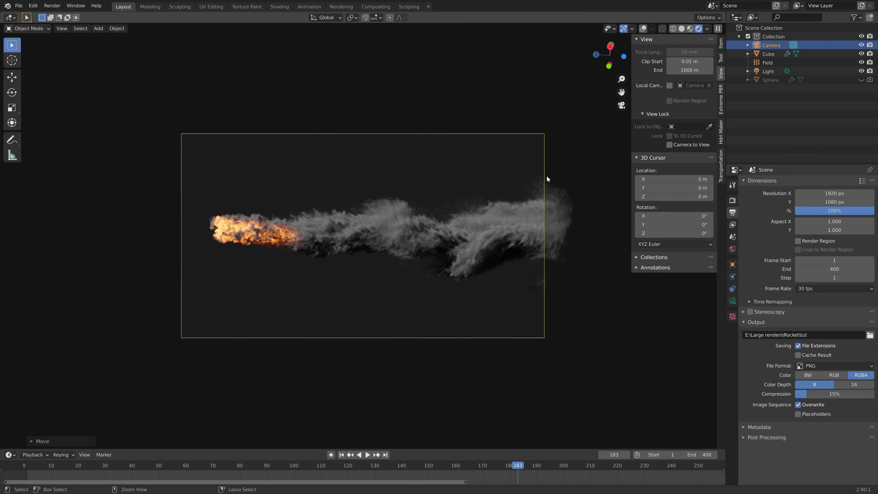
{"action": "key", "text": "ctrl+s"}
{"action": "left_click", "coordinate": [682, 28]}
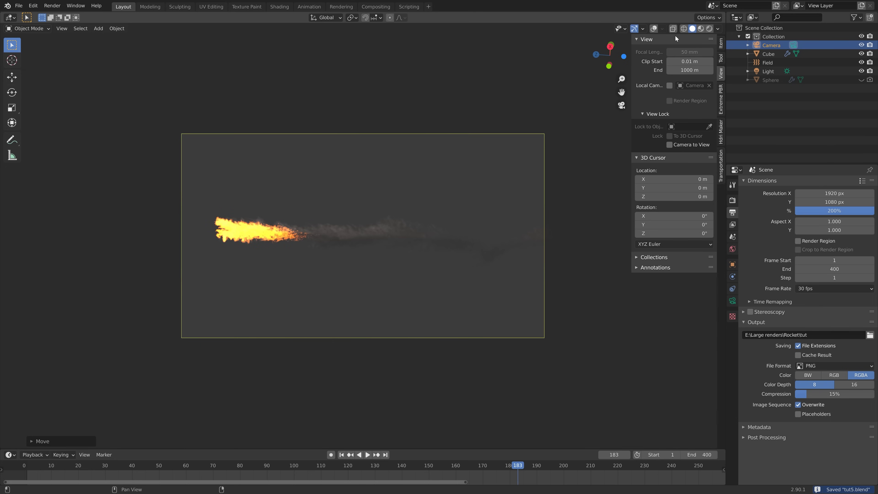
- Open the Render menu to reach Render Animation for frames 1–400
{"action": "left_click", "coordinate": [52, 5]}
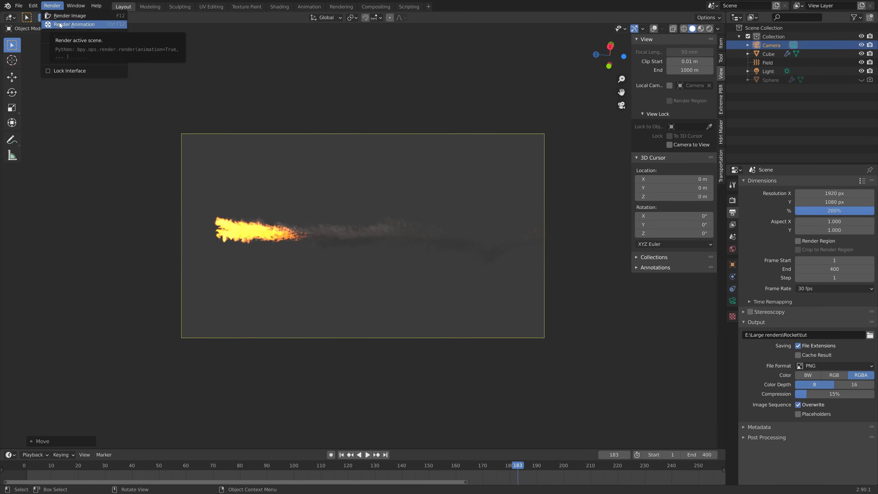